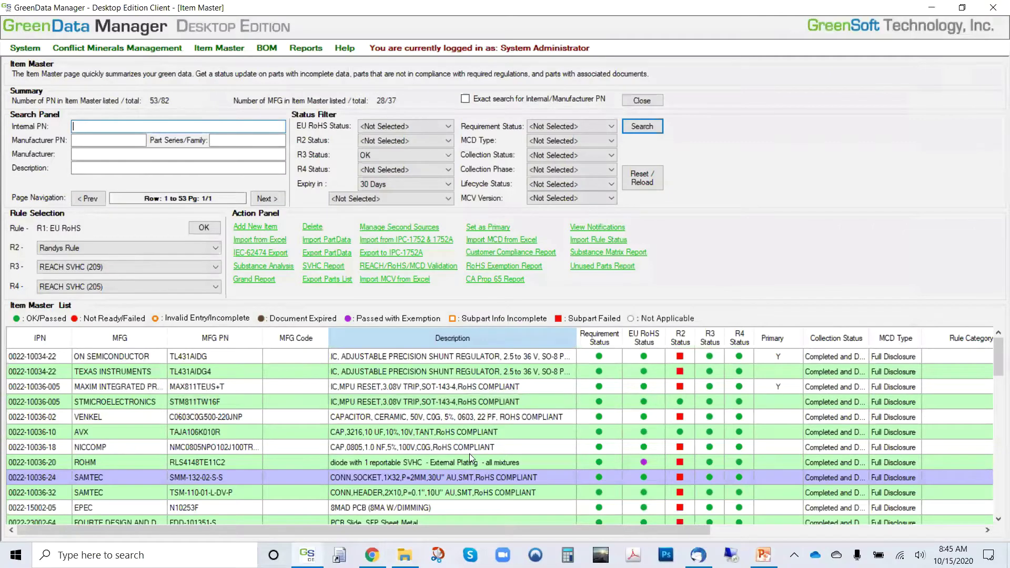
{"action": "scroll", "coordinate": [169, 433], "scroll_direction": "down", "scroll_amount": 2}
{"action": "scroll", "coordinate": [288, 447], "scroll_direction": "up", "scroll_amount": 1}
{"action": "left_click", "coordinate": [383, 431]}
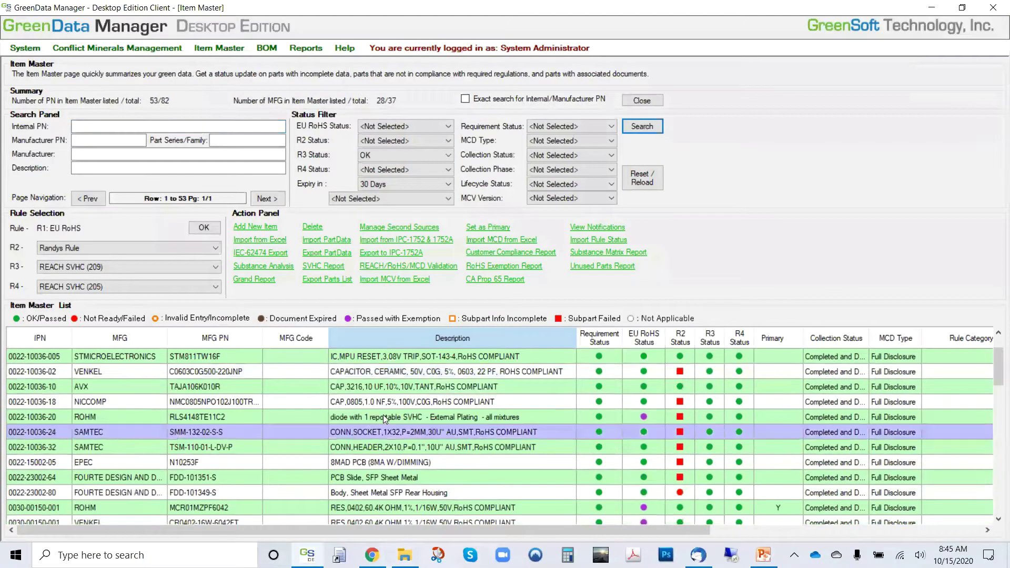
{"action": "left_click", "coordinate": [364, 417]}
{"action": "scroll", "coordinate": [364, 417], "scroll_direction": "up", "scroll_amount": 1}
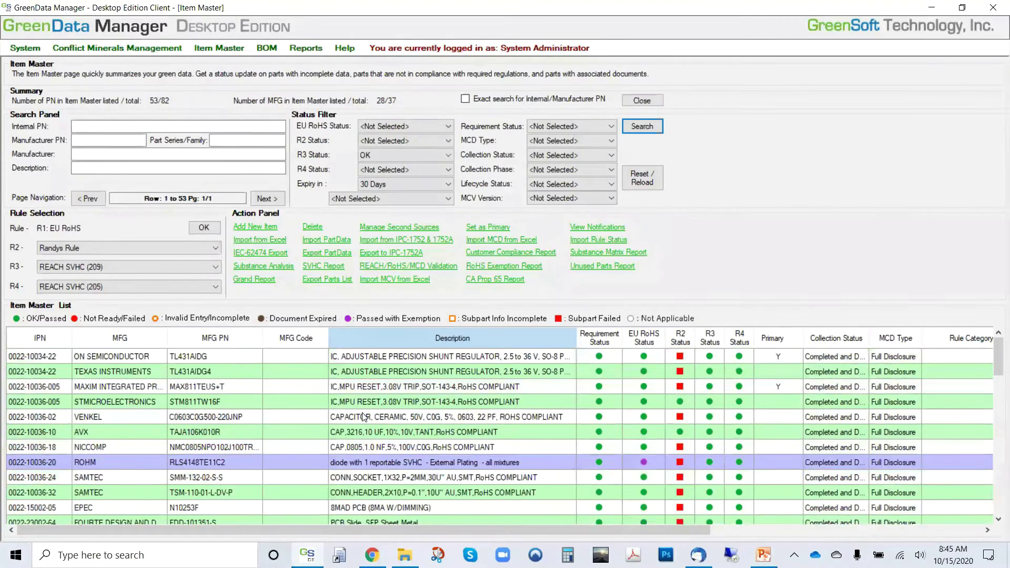
{"action": "scroll", "coordinate": [364, 416], "scroll_direction": "down", "scroll_amount": 3}
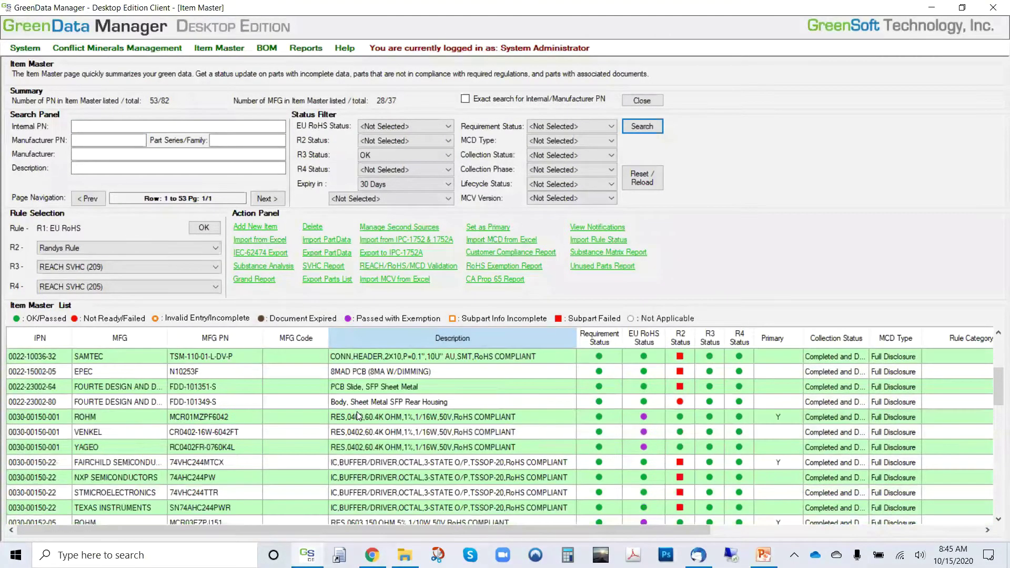
{"action": "scroll", "coordinate": [358, 416], "scroll_direction": "down", "scroll_amount": 1}
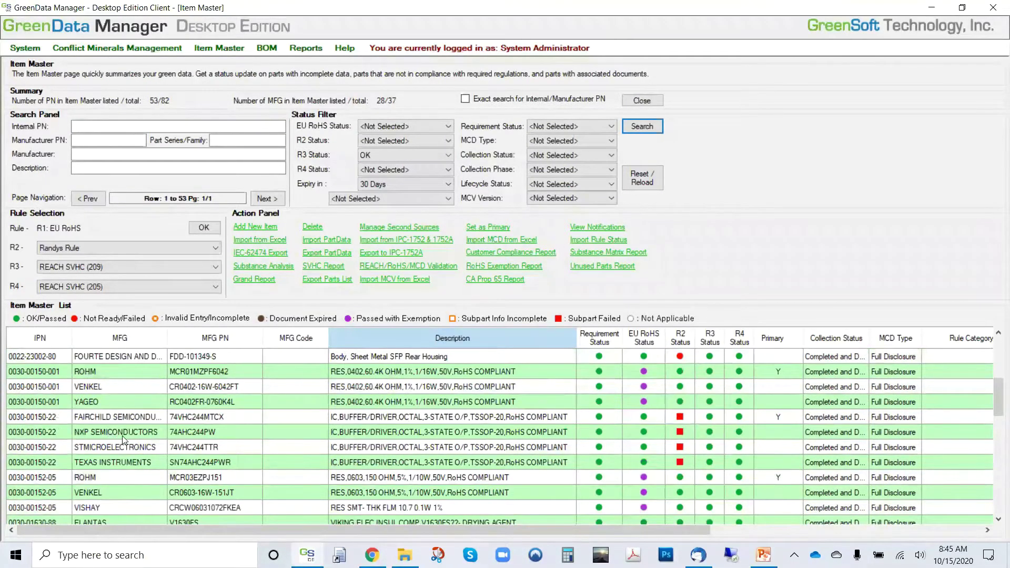
{"action": "scroll", "coordinate": [205, 451], "scroll_direction": "up", "scroll_amount": 2}
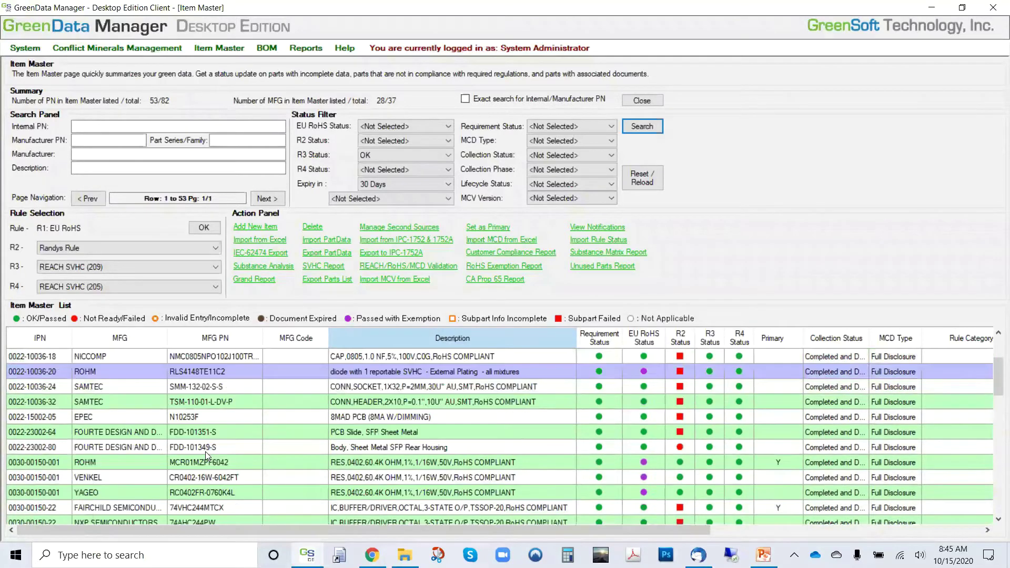
{"action": "scroll", "coordinate": [207, 454], "scroll_direction": "up", "scroll_amount": 1}
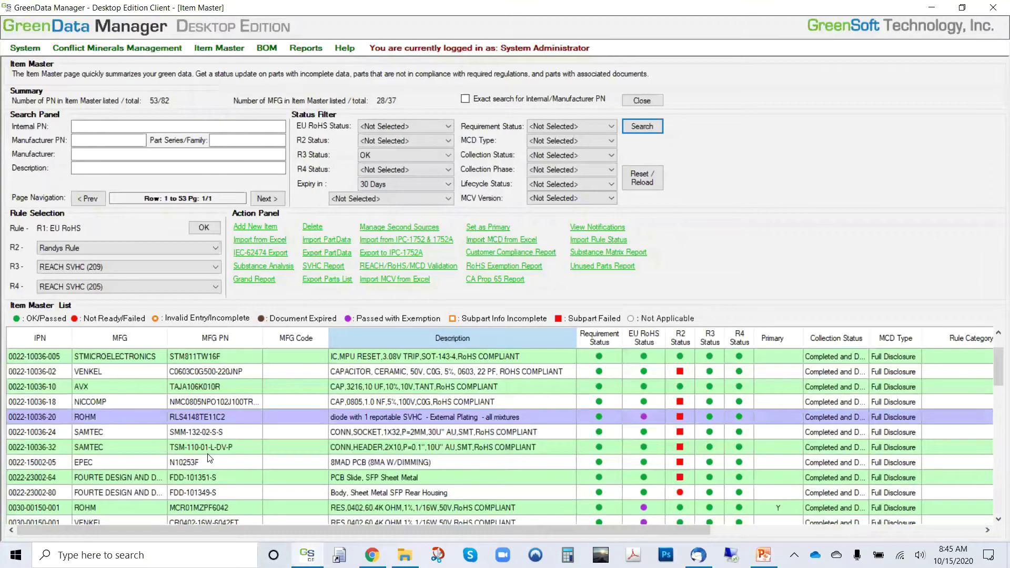
{"action": "double_click", "coordinate": [390, 417]}
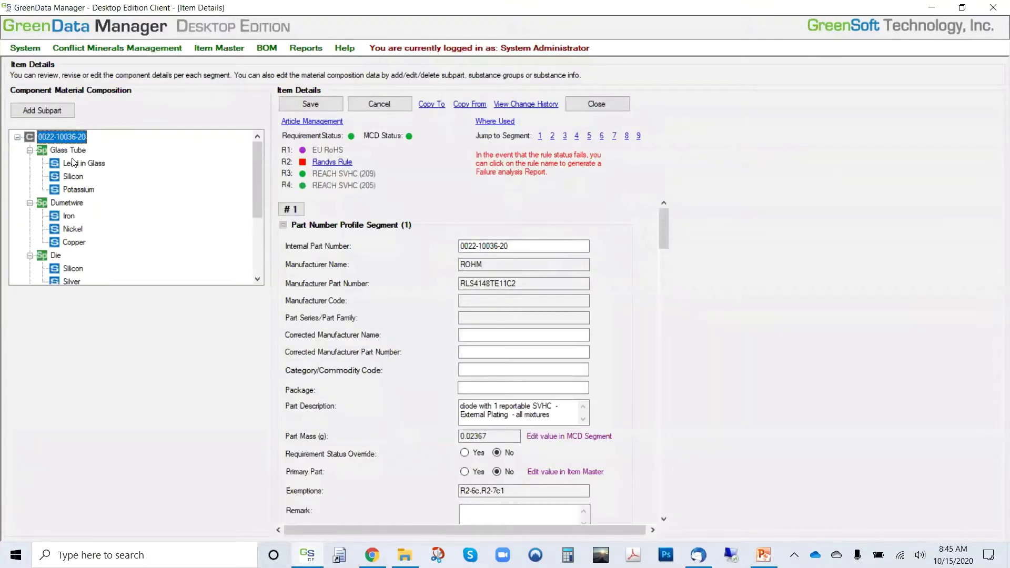
{"action": "left_click", "coordinate": [68, 151]}
{"action": "left_click", "coordinate": [66, 203]}
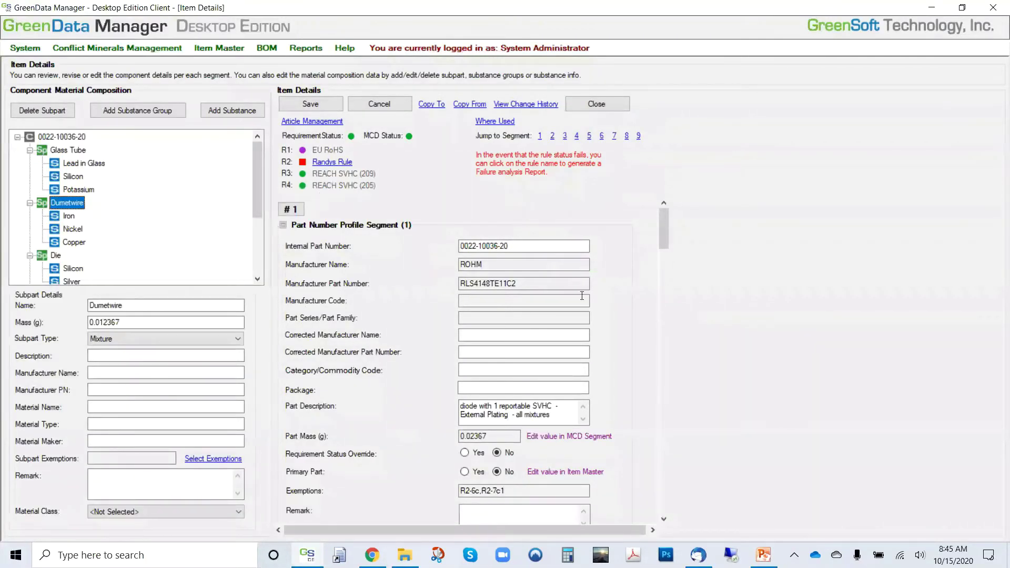
{"action": "mouse_move", "coordinate": [660, 223]}
{"action": "left_mouse_down"}
{"action": "mouse_move", "coordinate": [652, 318]}
{"action": "mouse_move", "coordinate": [664, 228]}
{"action": "left_mouse_up"}
Review the part's subpart types in Article Management, then return to the Item Master list
{"action": "left_click", "coordinate": [316, 122]}
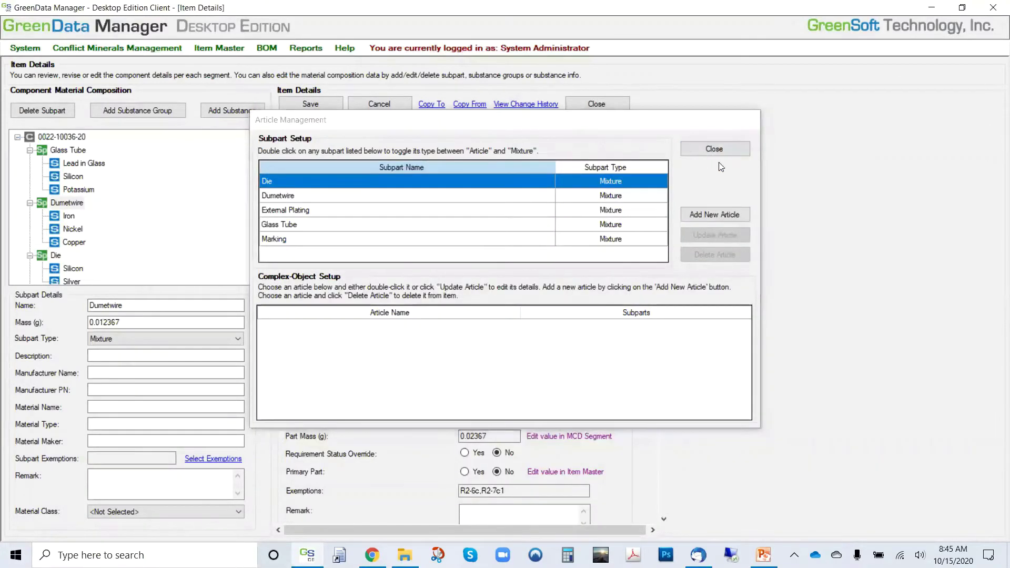
{"action": "left_click", "coordinate": [714, 149]}
{"action": "left_click", "coordinate": [596, 104]}
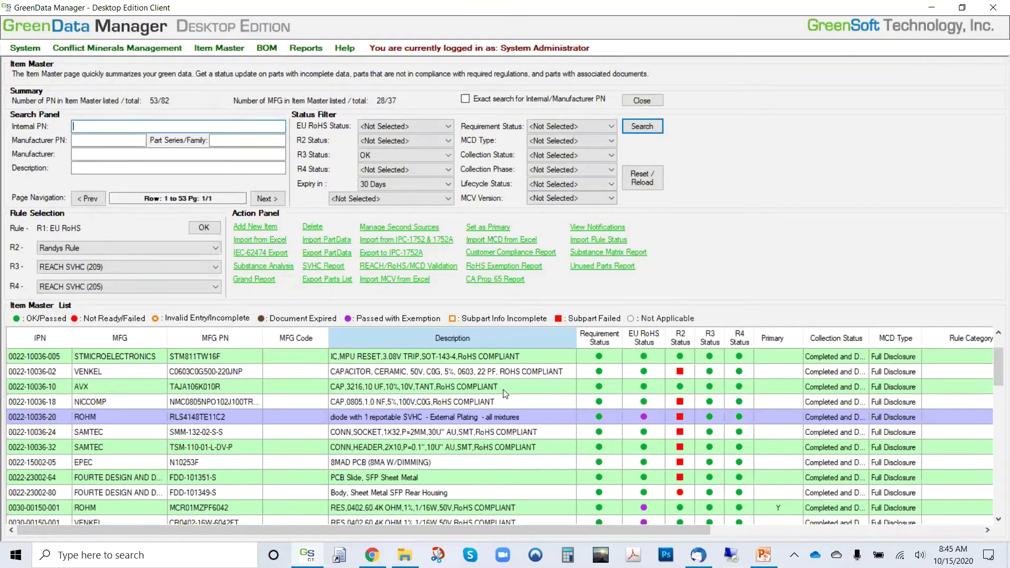
Start a bulk BOM import and load all seven Excel files from the BOMS folder, AT1015 BOM.xlsx through SS01 BOM.xlsx
{"action": "left_click", "coordinate": [273, 48]}
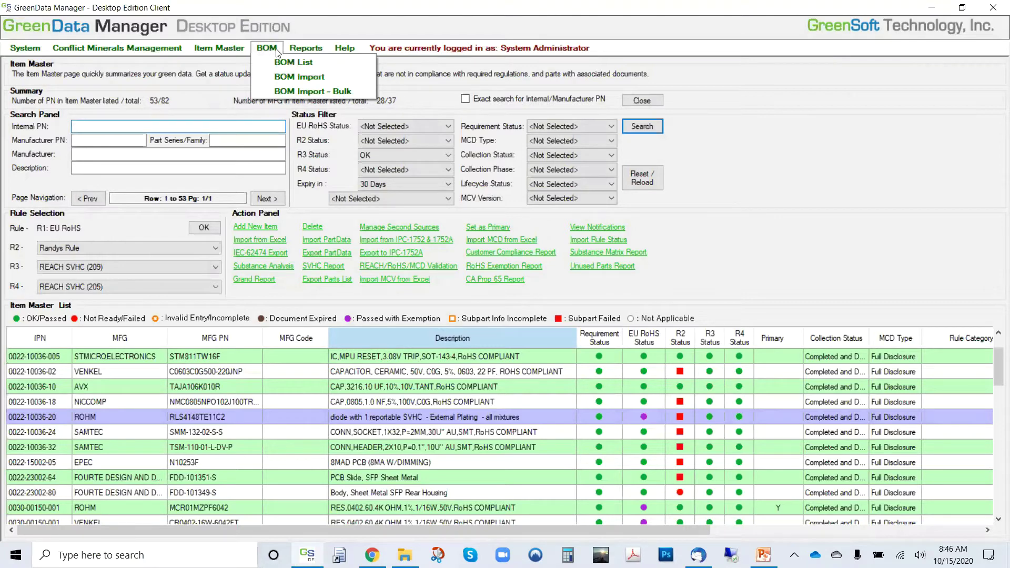
{"action": "left_click", "coordinate": [331, 86]}
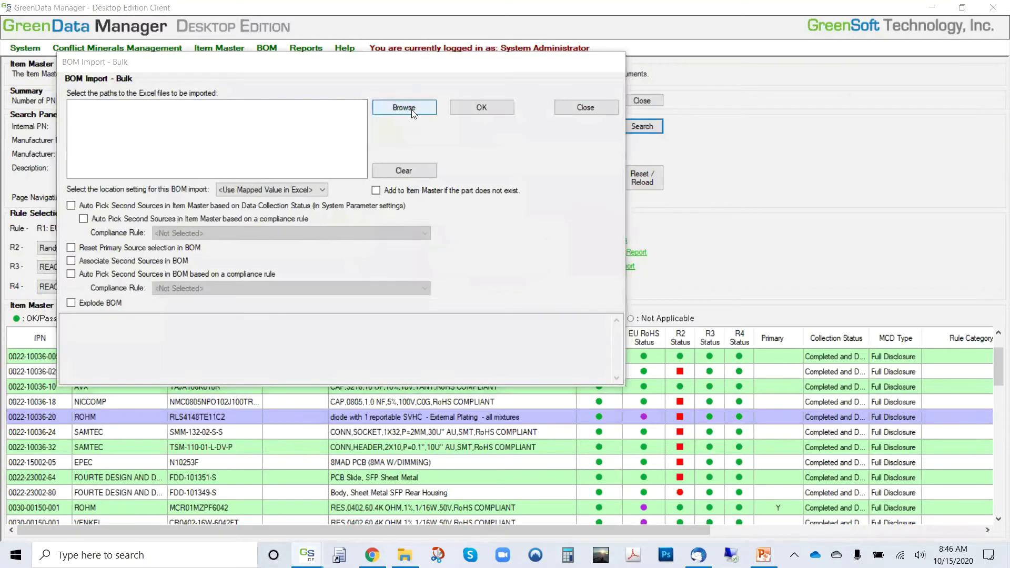
{"action": "double_click", "coordinate": [352, 168]}
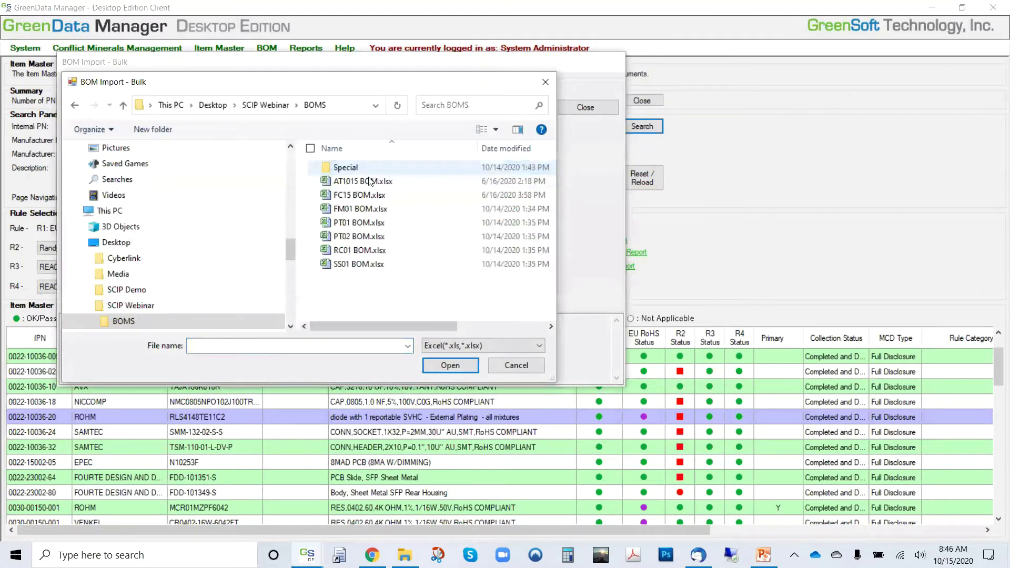
{"action": "left_click", "coordinate": [355, 183]}
{"action": "left_click", "coordinate": [349, 269], "text": "shift"}
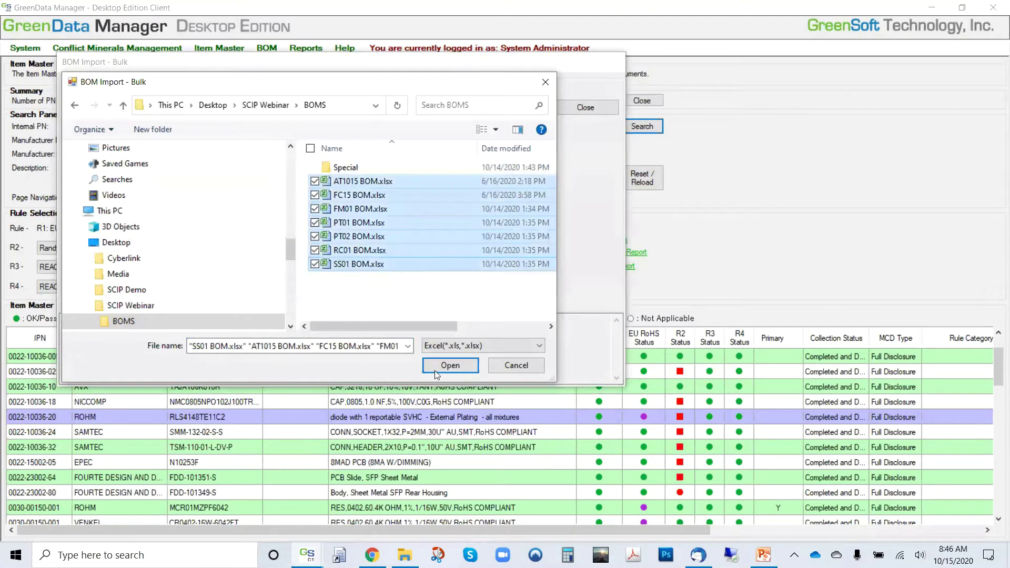
{"action": "left_click", "coordinate": [443, 365]}
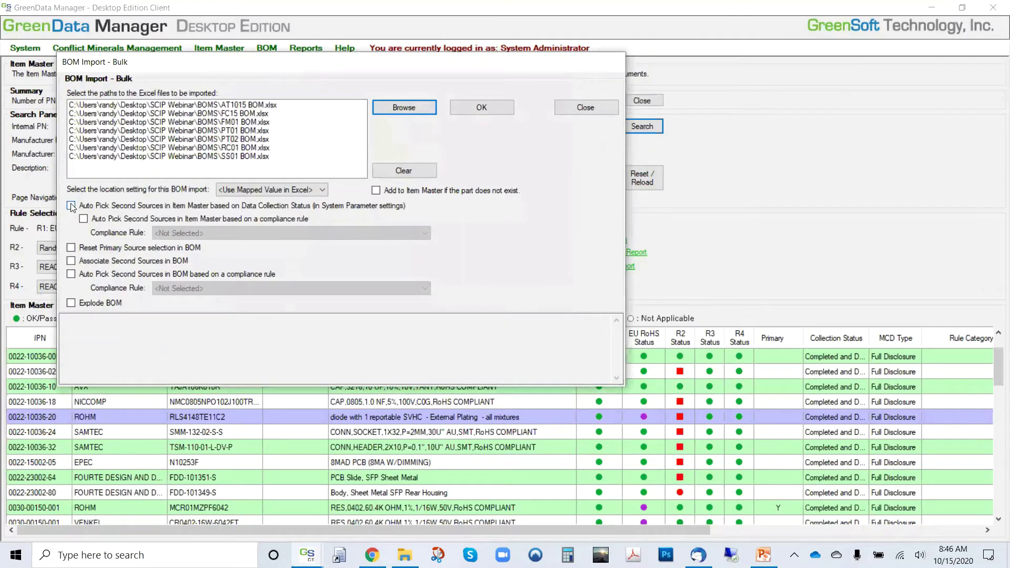
Import the BOMs to Location-1 with Item Master second-source auto-pick by collection status, primary source reset and second-source association enabled
{"action": "left_click", "coordinate": [71, 261]}
{"action": "left_click", "coordinate": [309, 190]}
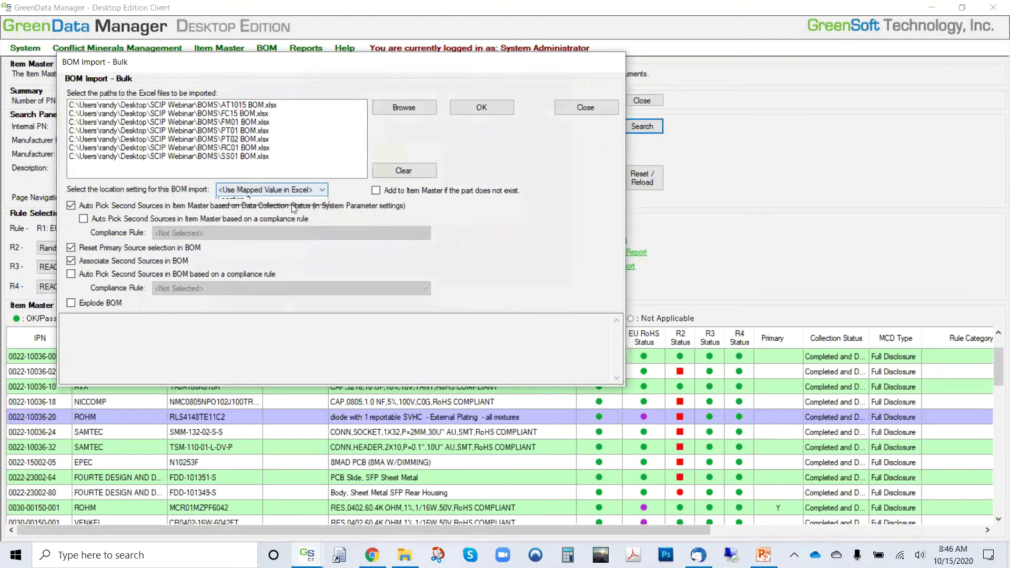
{"action": "left_click", "coordinate": [285, 212]}
{"action": "left_click", "coordinate": [487, 112]}
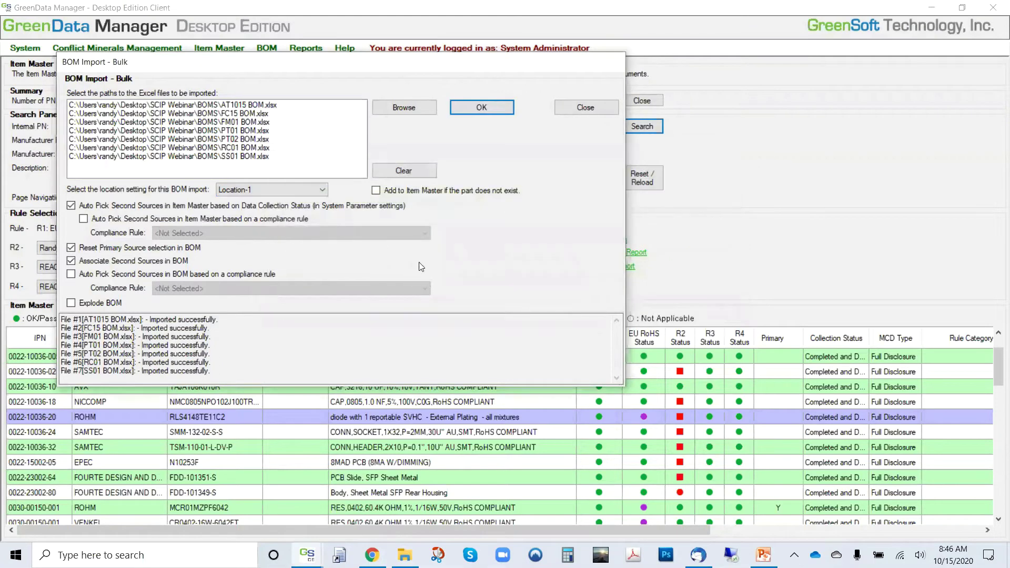
{"action": "left_click", "coordinate": [588, 108]}
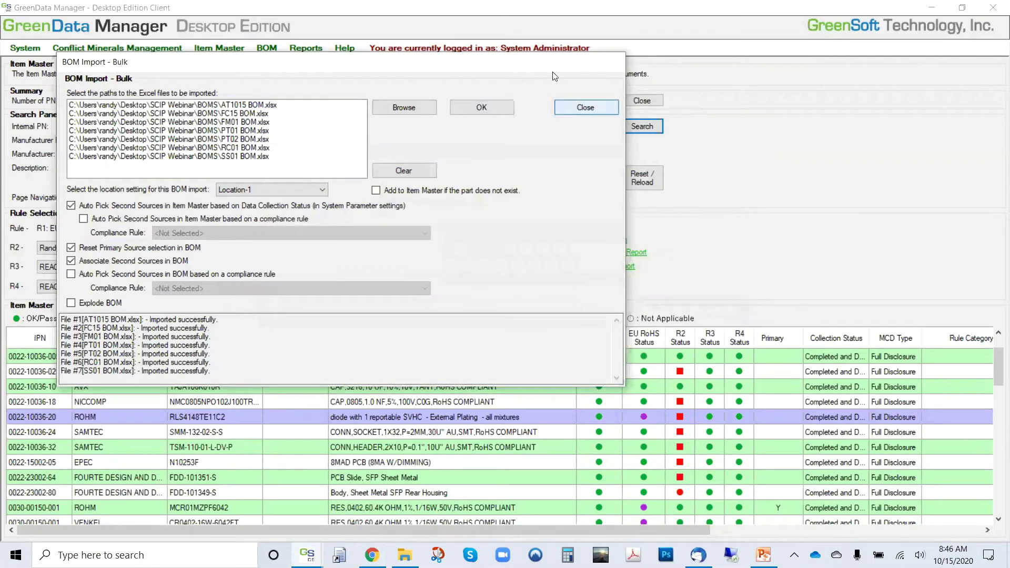
Show the BOM list and open the details of the AT1015 Wireless Router BOM
{"action": "left_click", "coordinate": [267, 48]}
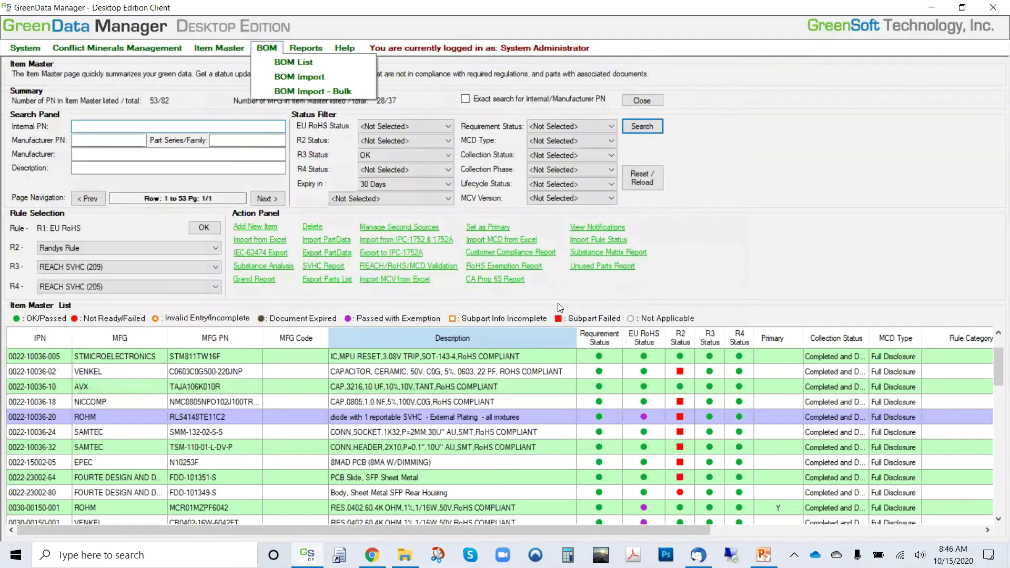
{"action": "left_click", "coordinate": [278, 61]}
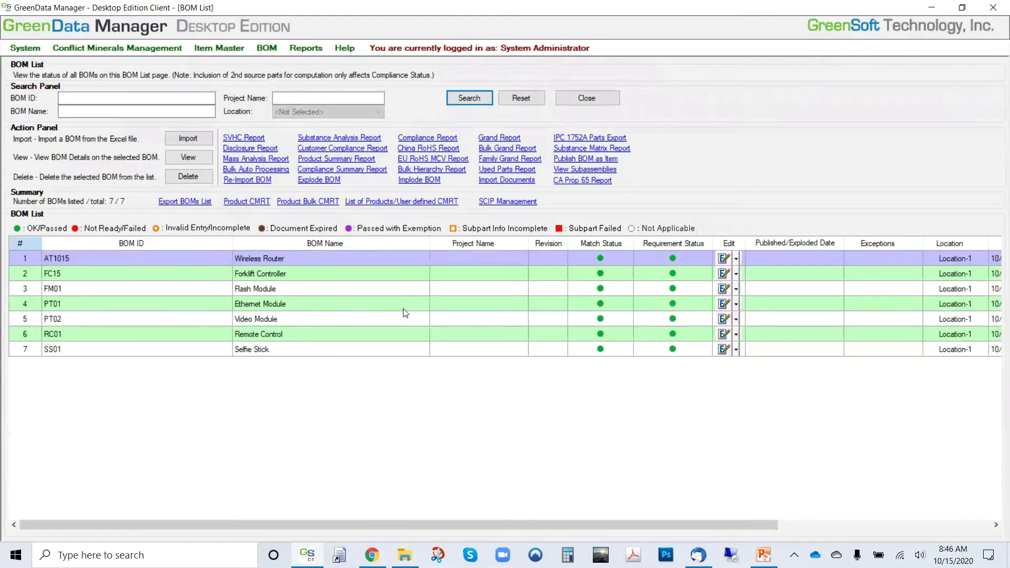
{"action": "left_click", "coordinate": [281, 257]}
{"action": "double_click", "coordinate": [281, 256]}
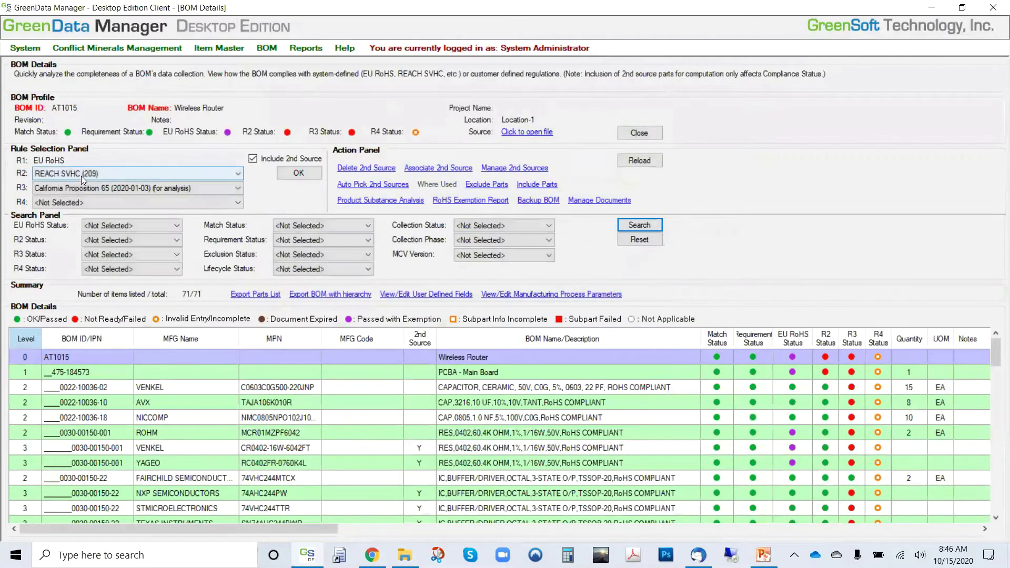
Browse the compliance rules available for R2 without changing the selection, and close the BOM details
{"action": "left_click", "coordinate": [80, 176]}
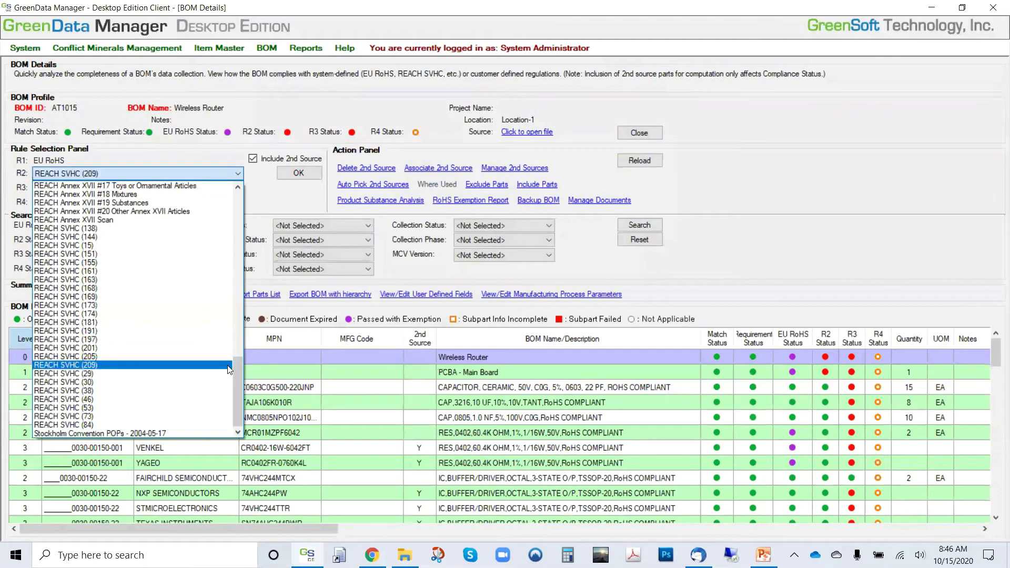
{"action": "left_click_drag", "start_coordinate": [236, 369], "coordinate": [266, 277]}
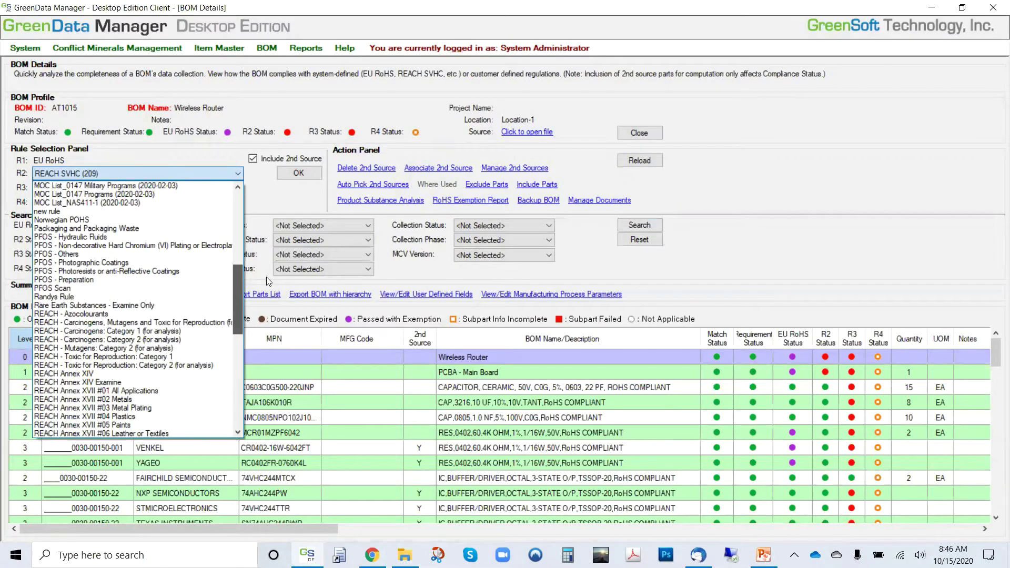
{"action": "left_click_drag", "start_coordinate": [267, 278], "coordinate": [290, 187]}
{"action": "left_click", "coordinate": [279, 198]}
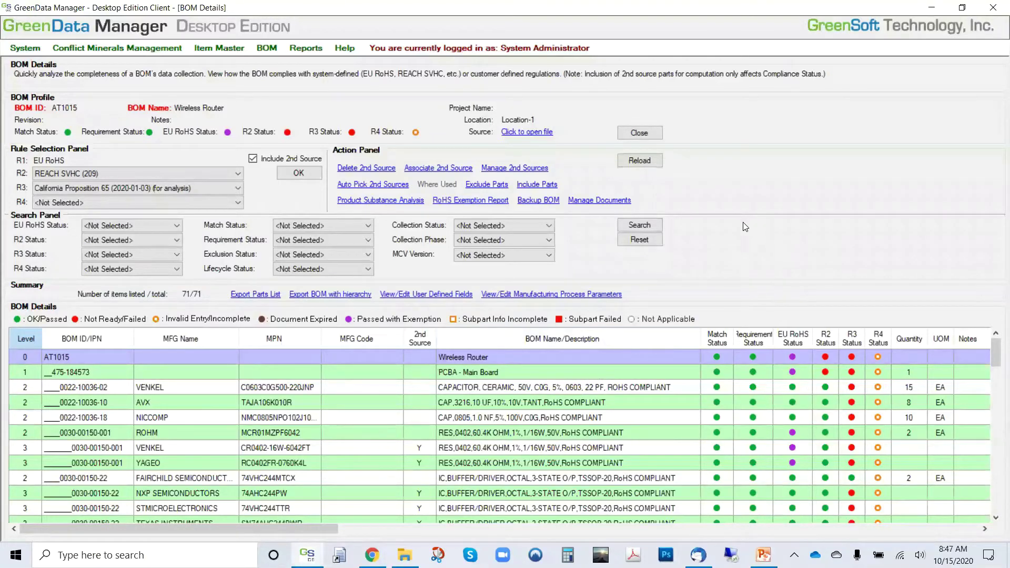
{"action": "left_click", "coordinate": [639, 132]}
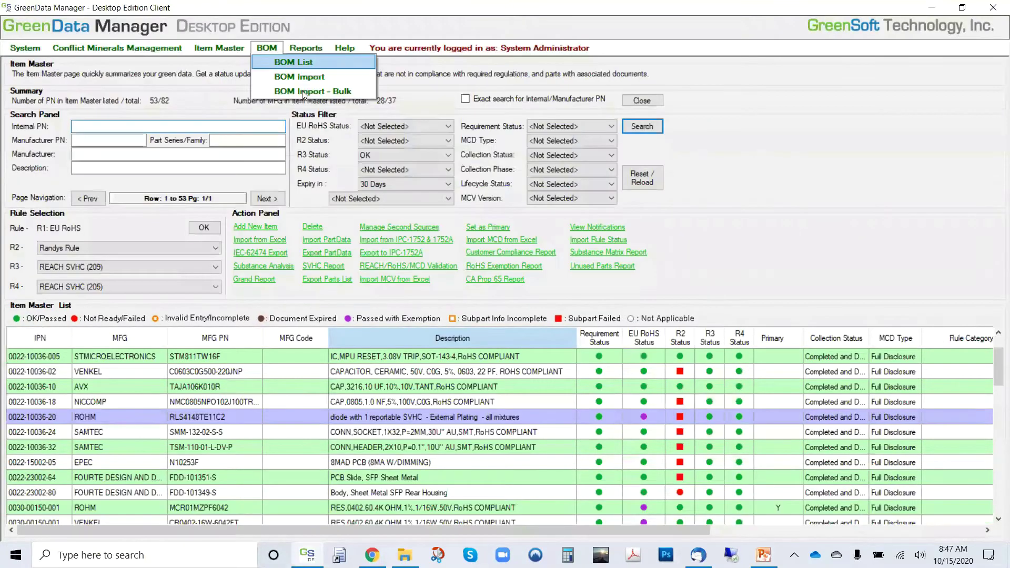
Return to the BOM list and open SCIP Management
{"action": "left_click", "coordinate": [302, 92]}
{"action": "left_click", "coordinate": [615, 129]}
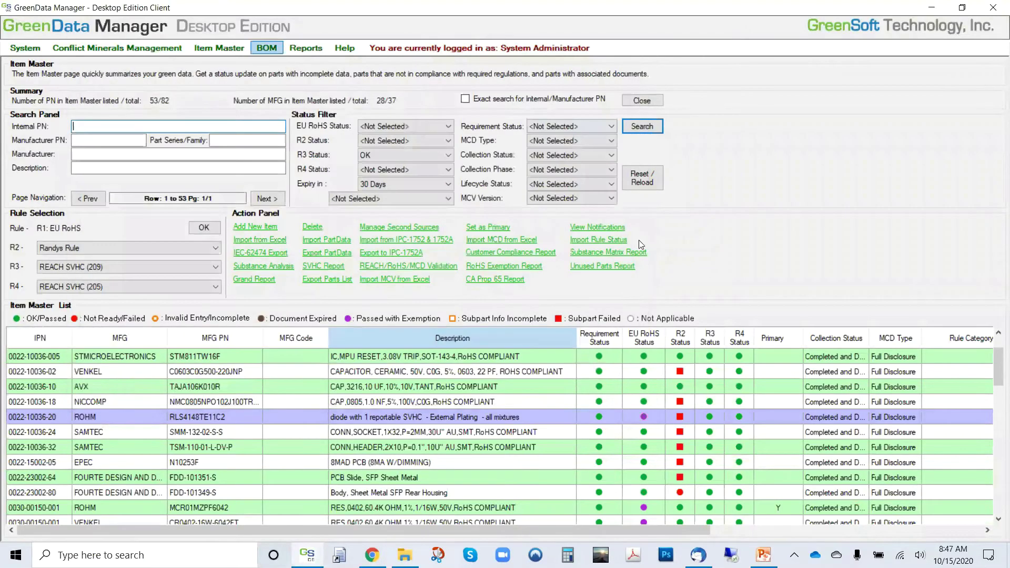
{"action": "left_click", "coordinate": [267, 48]}
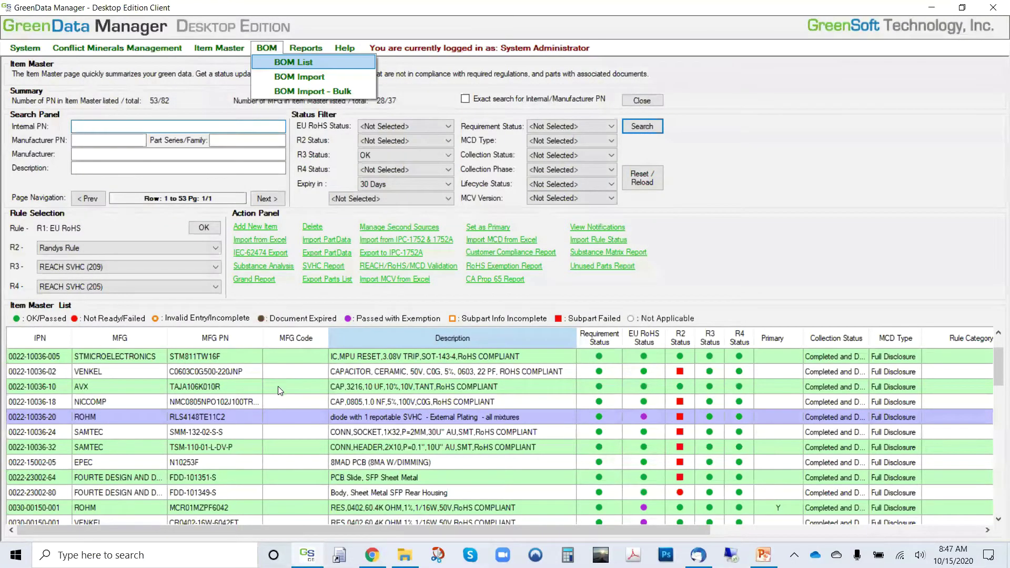
{"action": "left_click", "coordinate": [286, 61]}
{"action": "left_click", "coordinate": [509, 202]}
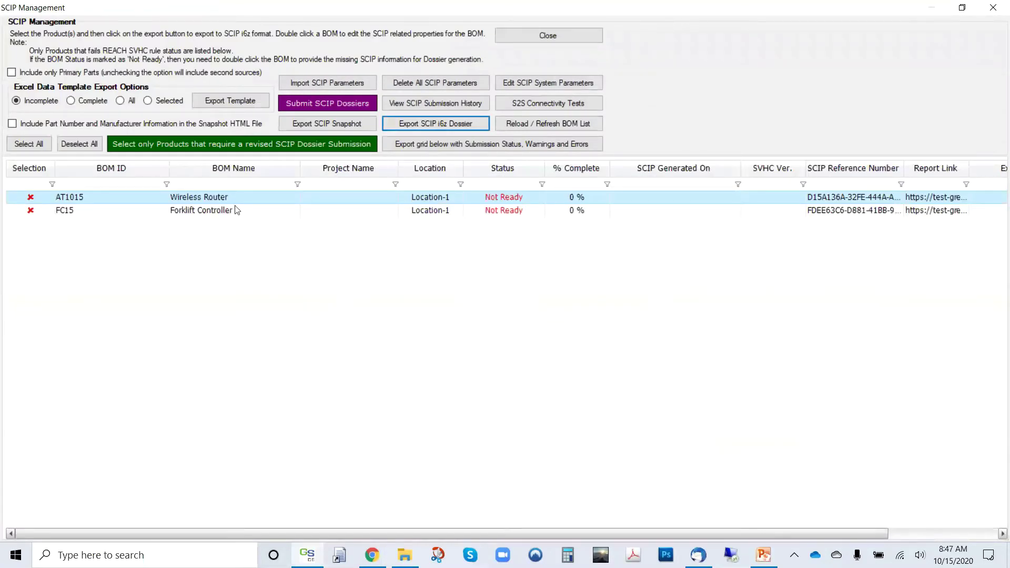
Review the products listed for SCIP reporting and open the product SCIP parameters of the AT1015 Wireless Router
{"action": "left_click", "coordinate": [87, 209]}
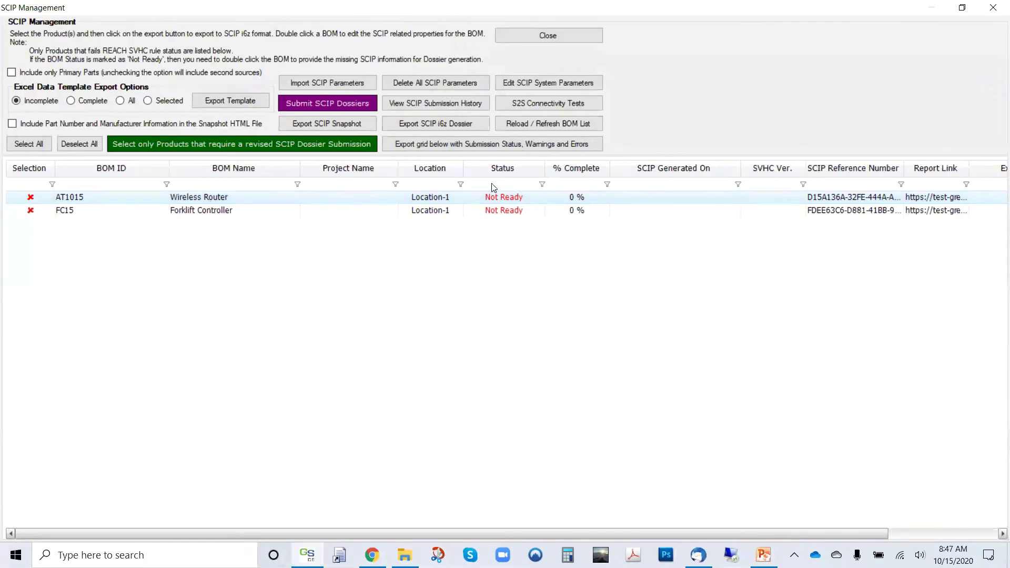
{"action": "left_click_drag", "start_coordinate": [96, 200], "coordinate": [187, 211]}
{"action": "left_click", "coordinate": [210, 199]}
{"action": "double_click", "coordinate": [224, 198]}
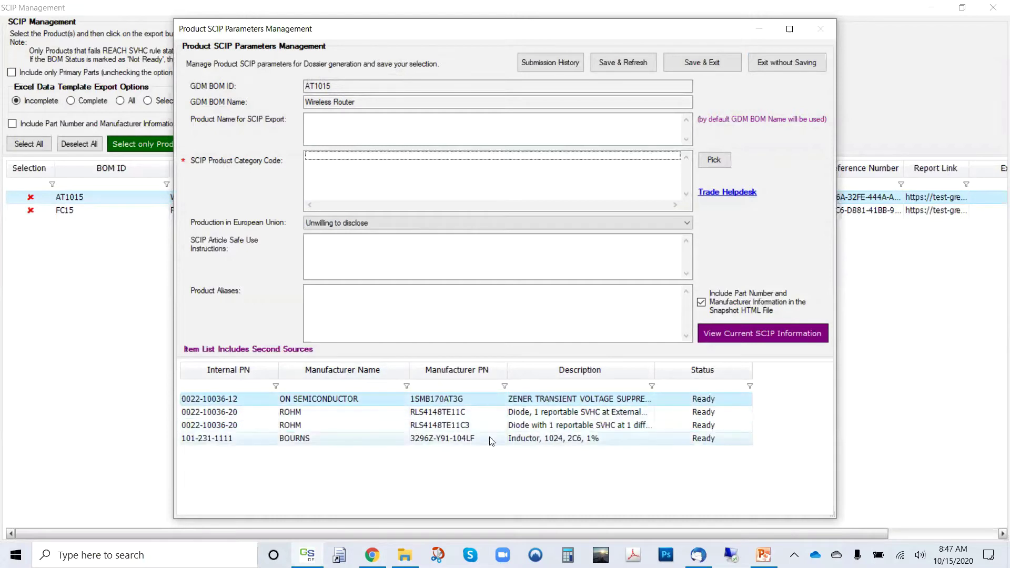
{"action": "left_click", "coordinate": [348, 401]}
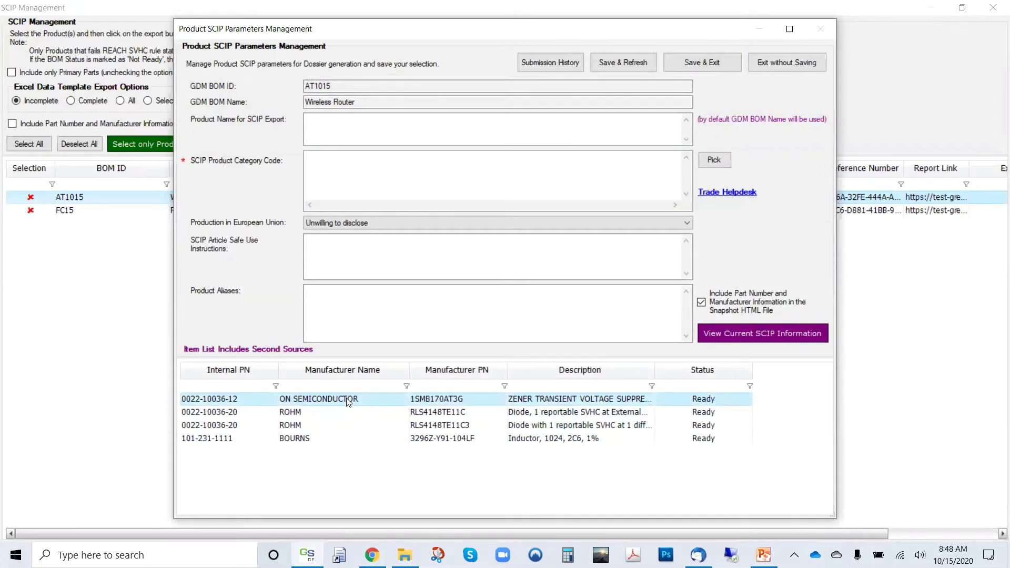
{"action": "double_click", "coordinate": [348, 401]}
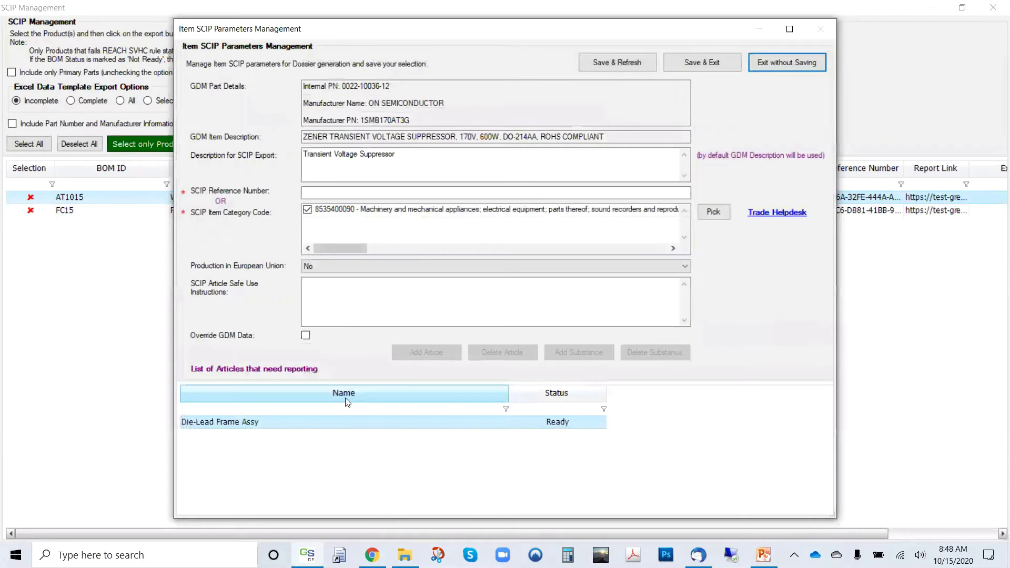
{"action": "left_click", "coordinate": [308, 210]}
{"action": "left_click", "coordinate": [307, 210]}
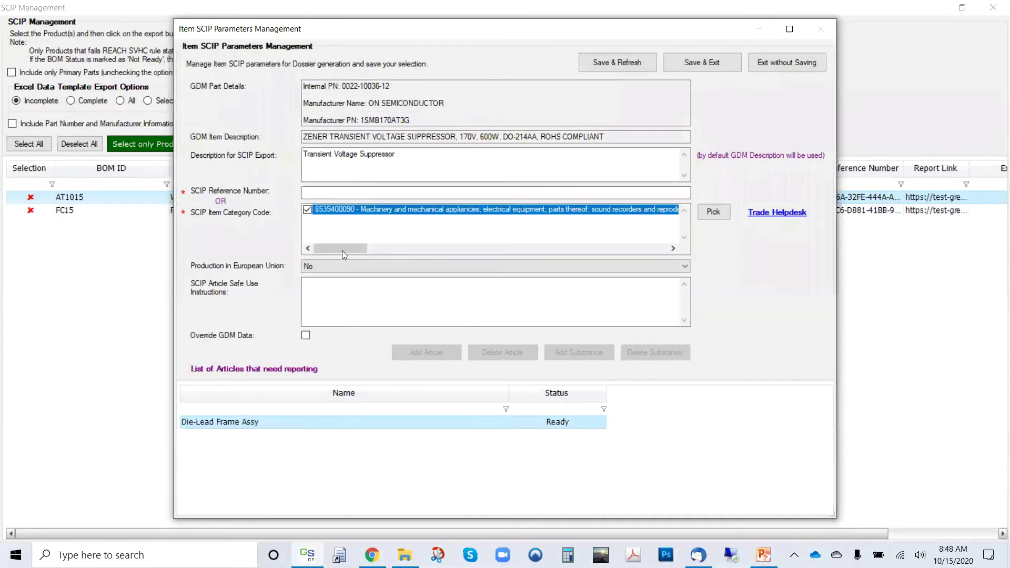
{"action": "left_click_drag", "start_coordinate": [334, 245], "coordinate": [620, 270]}
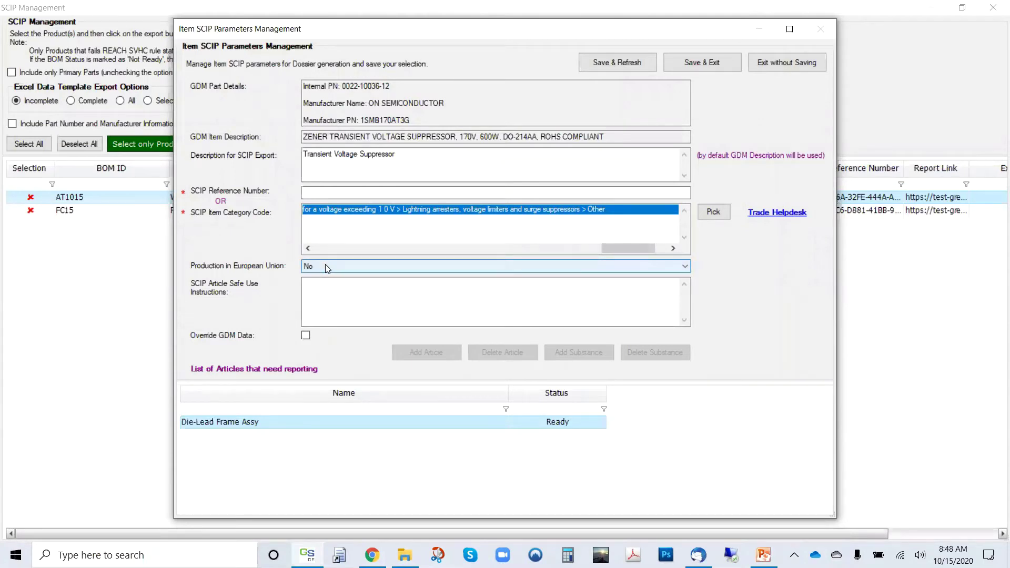
{"action": "left_click", "coordinate": [318, 291]}
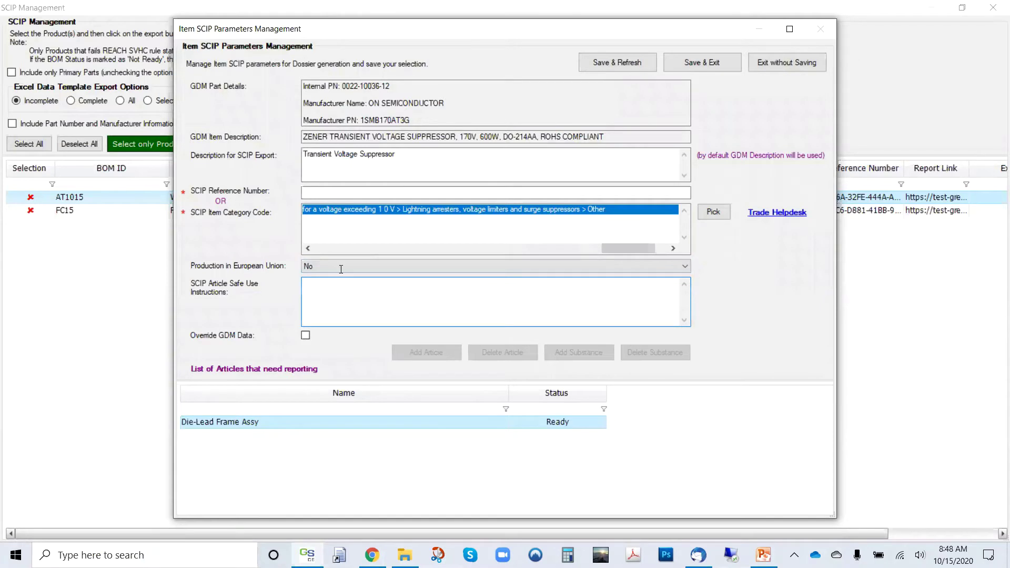
{"action": "left_click", "coordinate": [368, 155]}
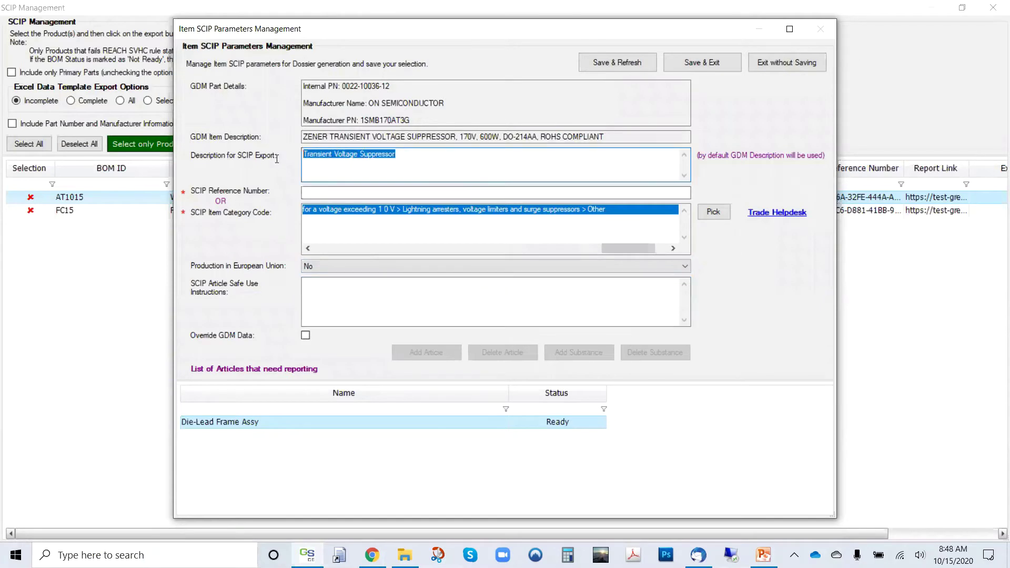
{"action": "left_click", "coordinate": [409, 152]}
{"action": "left_click_drag", "start_coordinate": [409, 152], "coordinate": [290, 156]}
Open the Die-Lead Frame Assy article and its Lead substance, and examine the substance's mixture category and maximum concentration value
{"action": "left_click", "coordinate": [259, 452]}
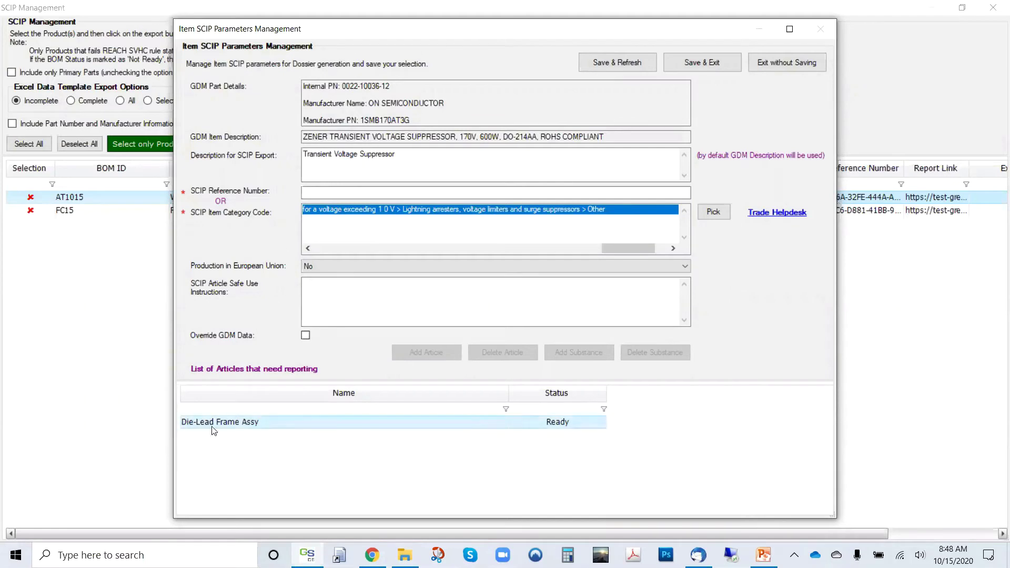
{"action": "double_click", "coordinate": [253, 424]}
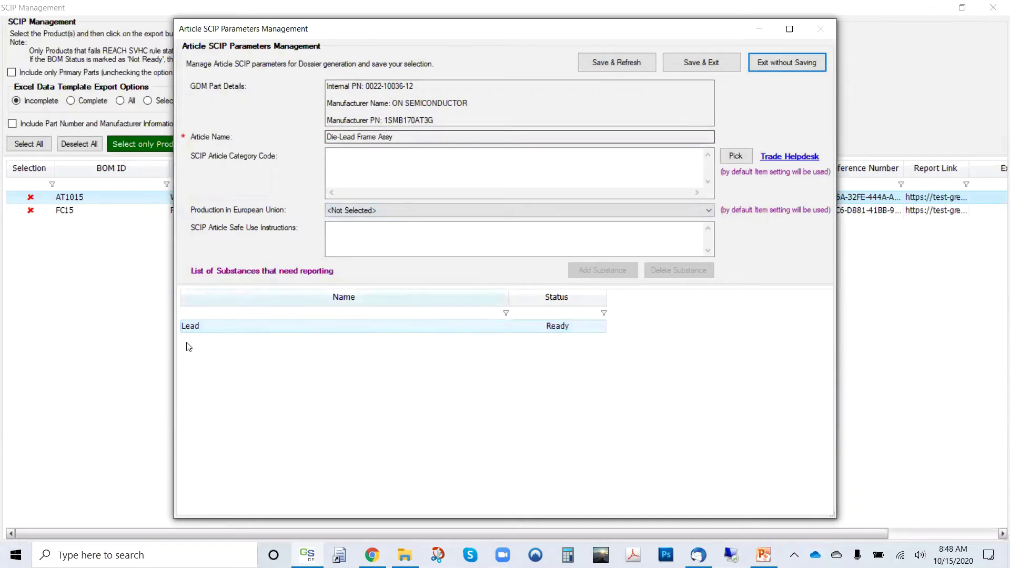
{"action": "double_click", "coordinate": [211, 326]}
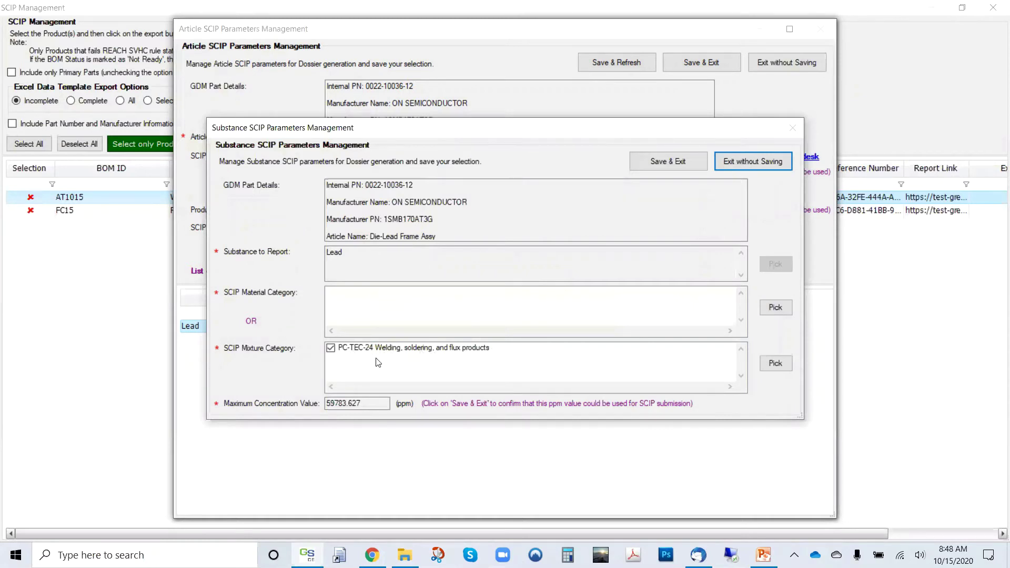
{"action": "double_click", "coordinate": [365, 404]}
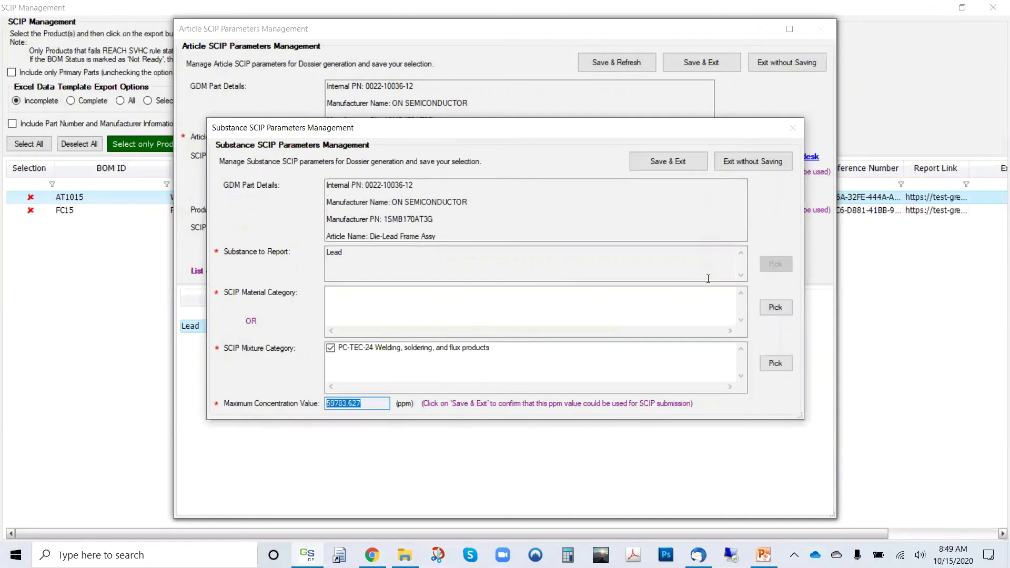
Leave the substance, article and item SCIP parameters without saving to return to the AT1015 product parameters
{"action": "left_click", "coordinate": [757, 164]}
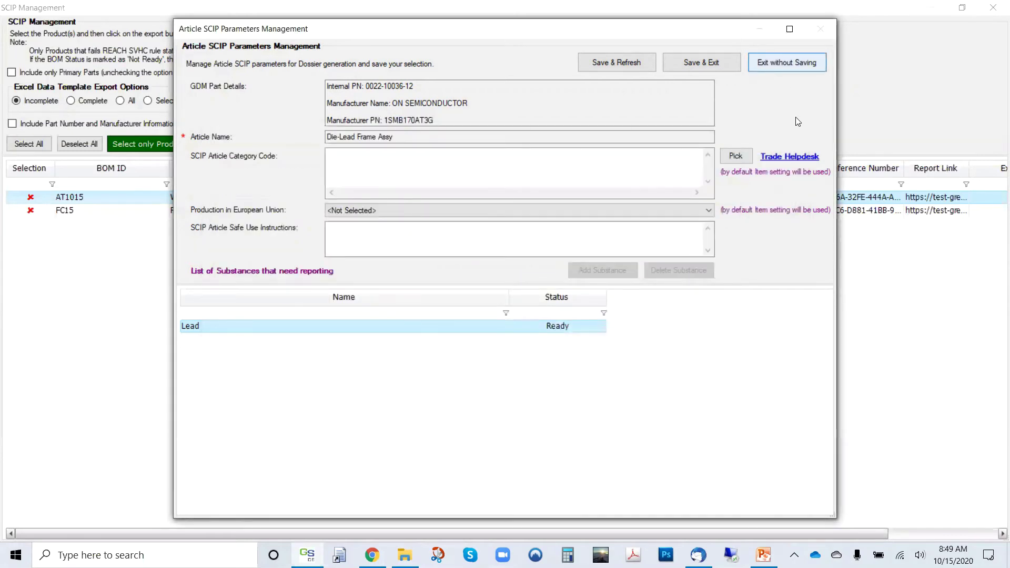
{"action": "left_click", "coordinate": [787, 62]}
{"action": "left_click", "coordinate": [787, 62]}
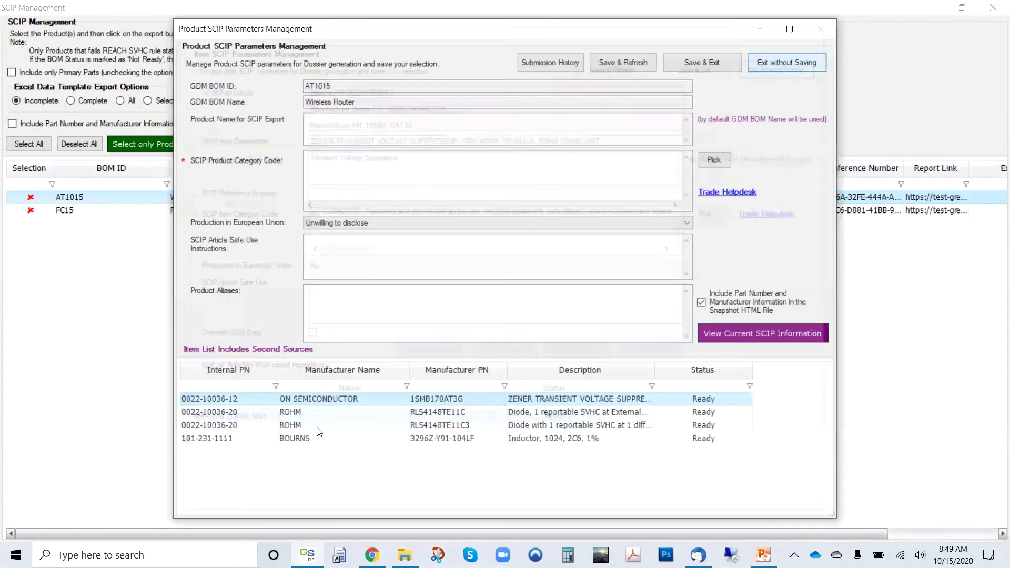
Review the ROHM and BOURNS items of AT1015 and the product's SCIP category code field
{"action": "left_click", "coordinate": [310, 413]}
{"action": "left_click", "coordinate": [326, 439]}
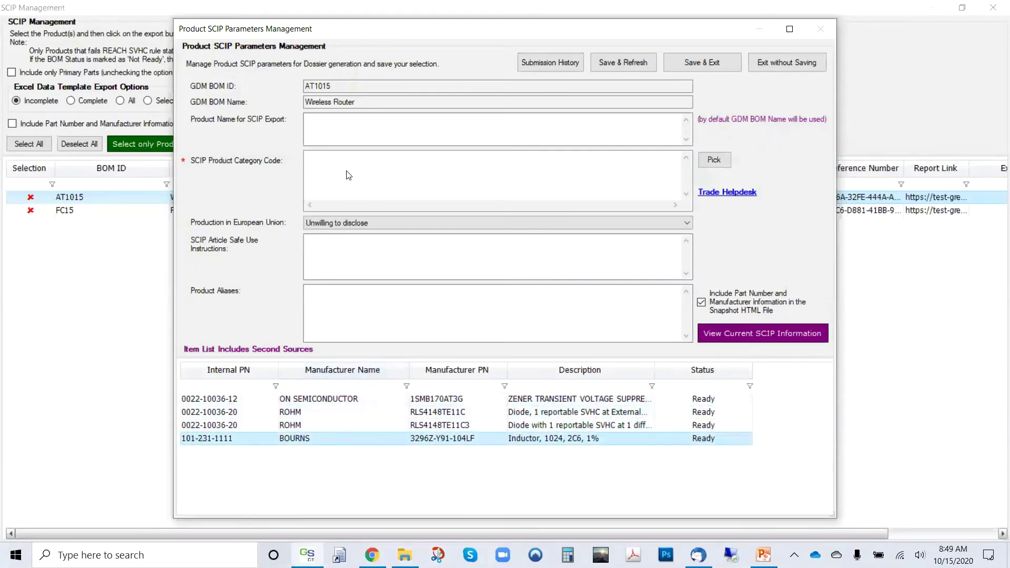
{"action": "left_click", "coordinate": [327, 177]}
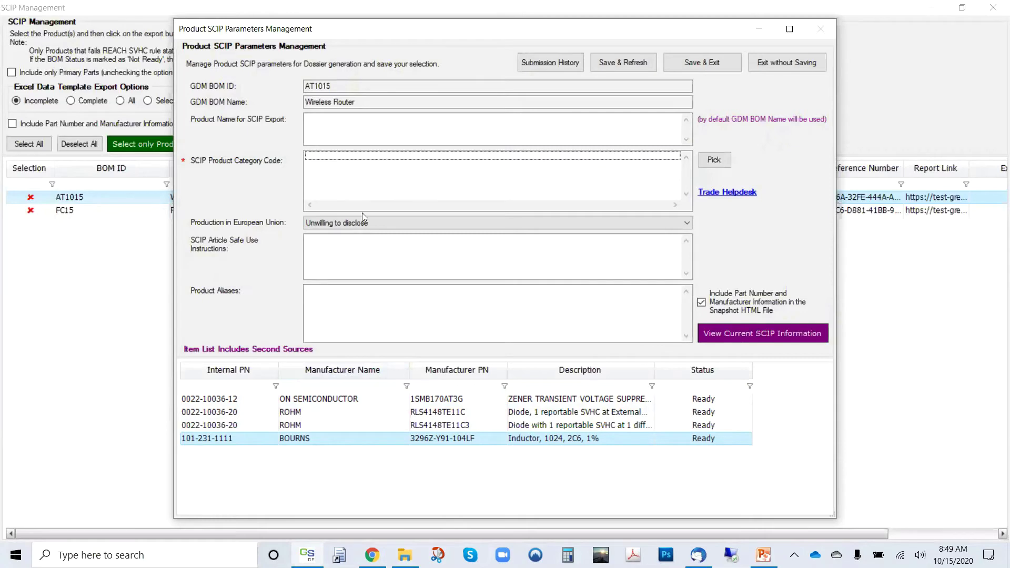
Search the article category codes for "telecomm", browse the matching categories and close the search without selecting one
{"action": "left_click", "coordinate": [705, 160]}
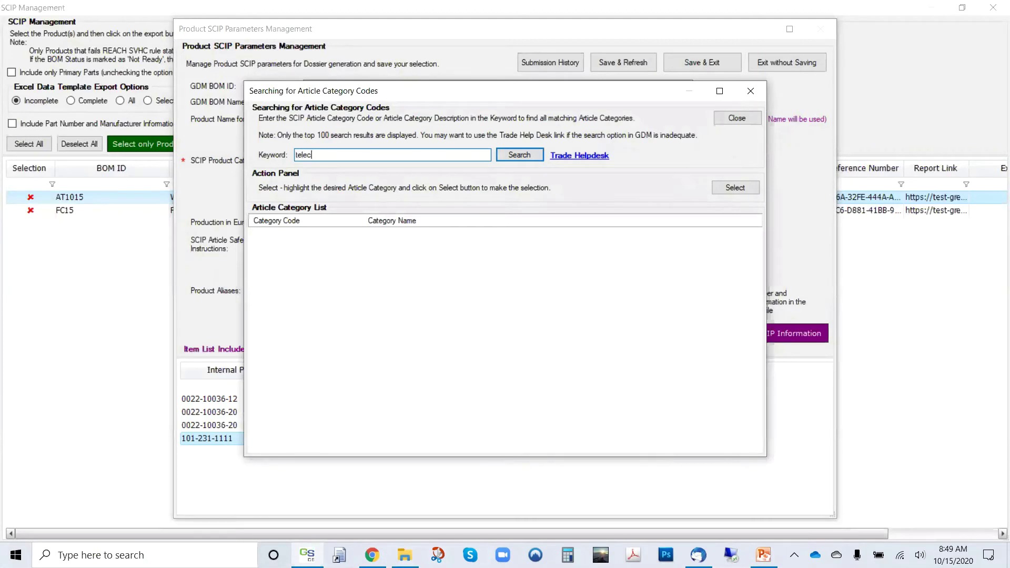
{"action": "type", "text": "telecomm"}
{"action": "key", "text": "Return"}
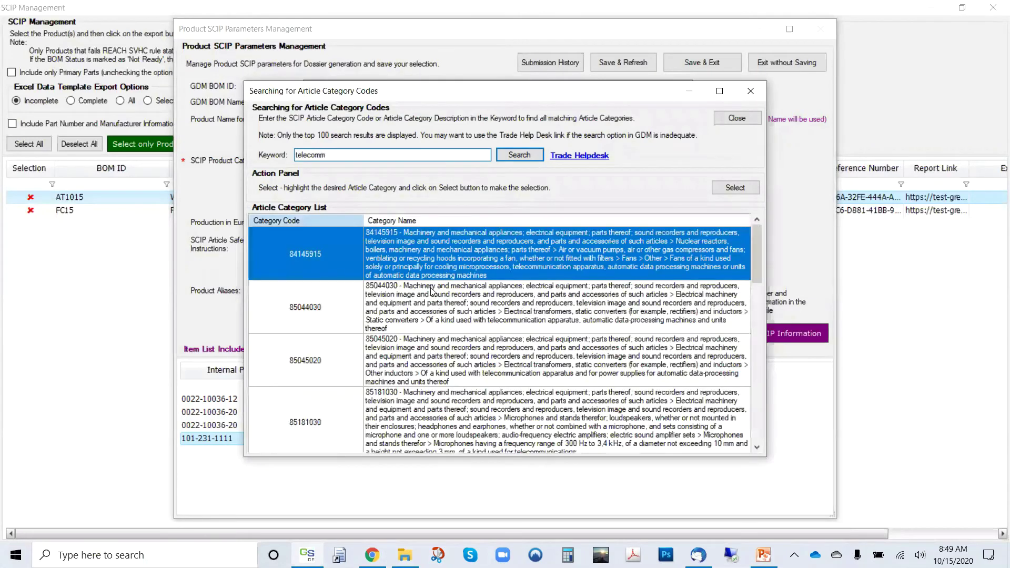
{"action": "scroll", "coordinate": [410, 332], "scroll_direction": "down", "scroll_amount": 5}
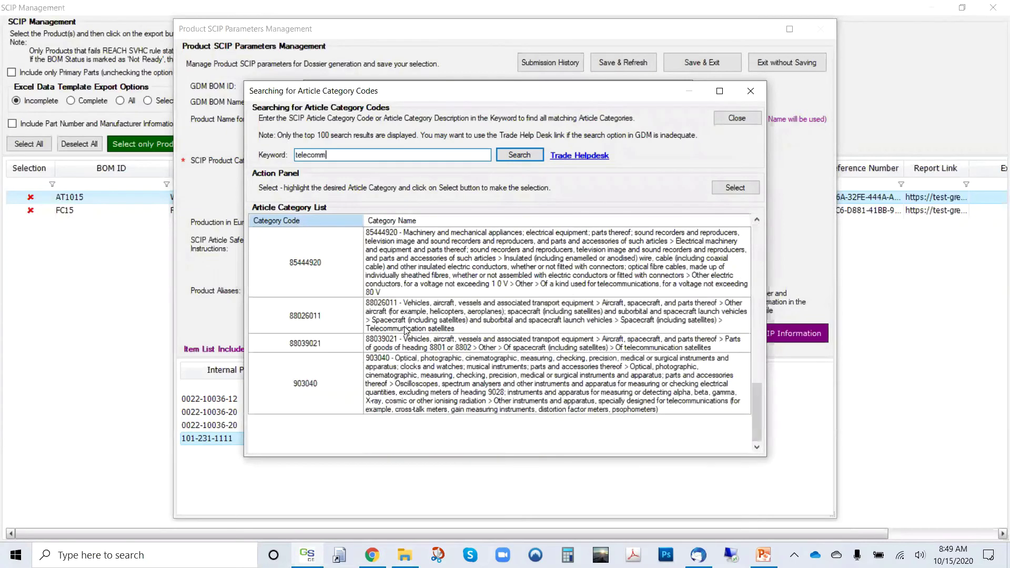
{"action": "scroll", "coordinate": [406, 330], "scroll_direction": "up", "scroll_amount": 5}
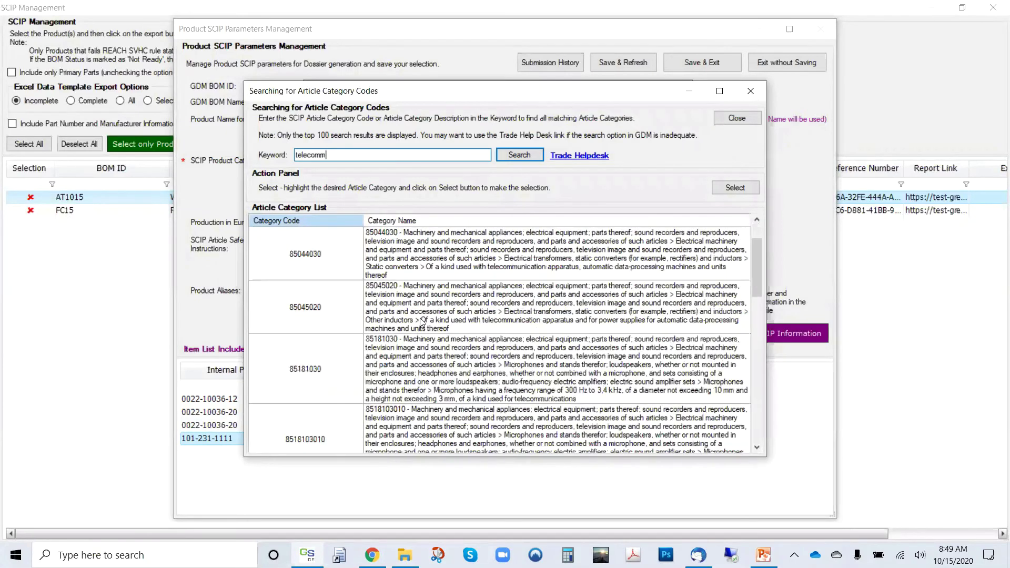
{"action": "scroll", "coordinate": [420, 322], "scroll_direction": "down", "scroll_amount": 5}
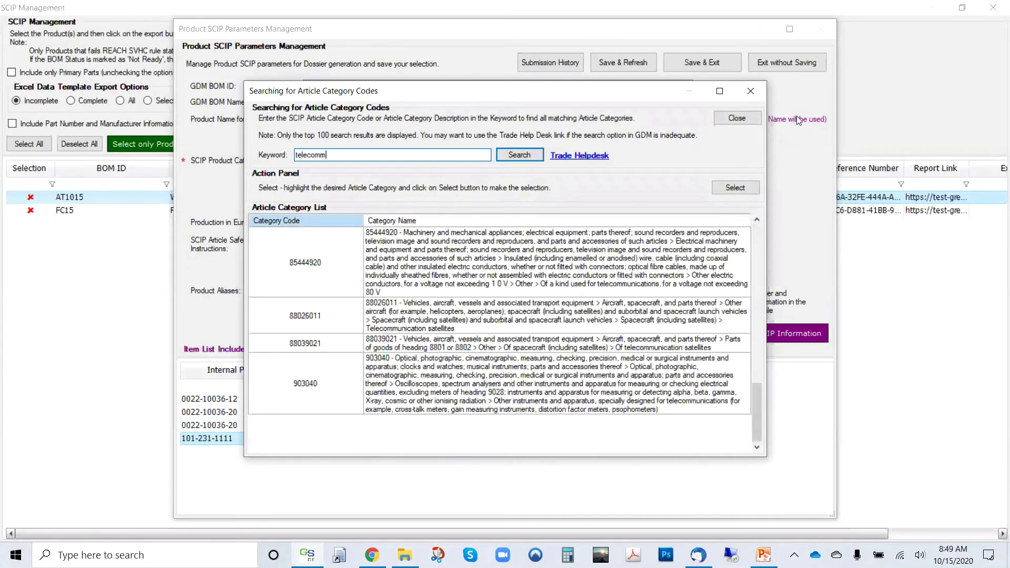
{"action": "left_click", "coordinate": [756, 116]}
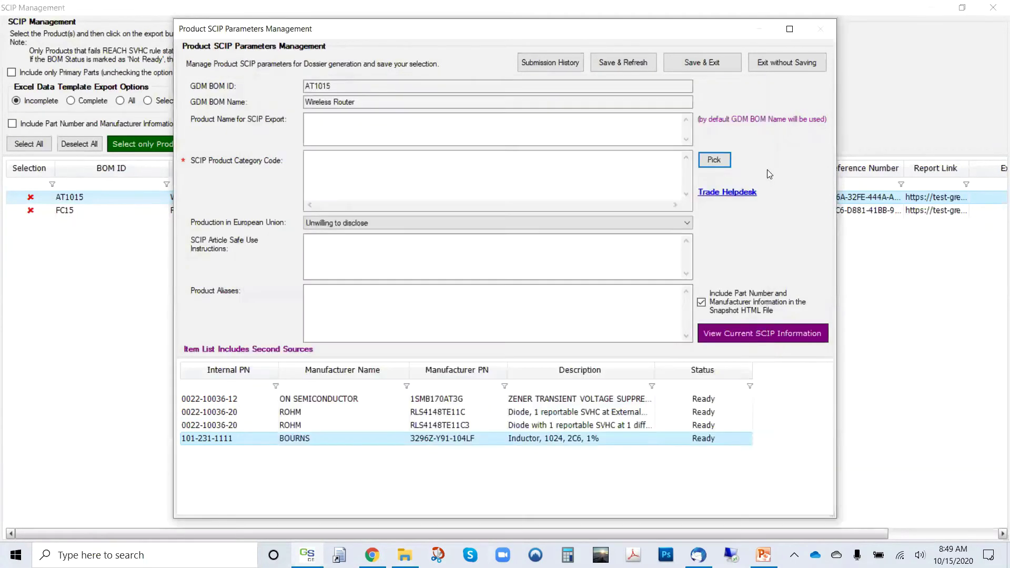
Exit the product parameters without saving and open SCIP Parameters Import Template_BOMonly_V237.xlsx from the SCIP Webinar folder in Excel
{"action": "left_click", "coordinate": [804, 64]}
{"action": "left_click", "coordinate": [114, 207]}
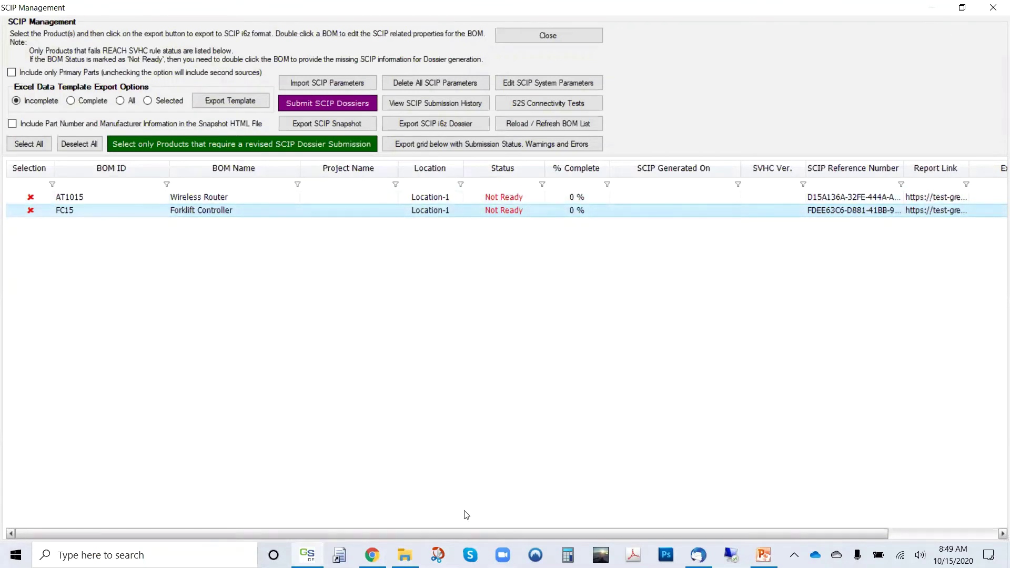
{"action": "left_click", "coordinate": [404, 554]}
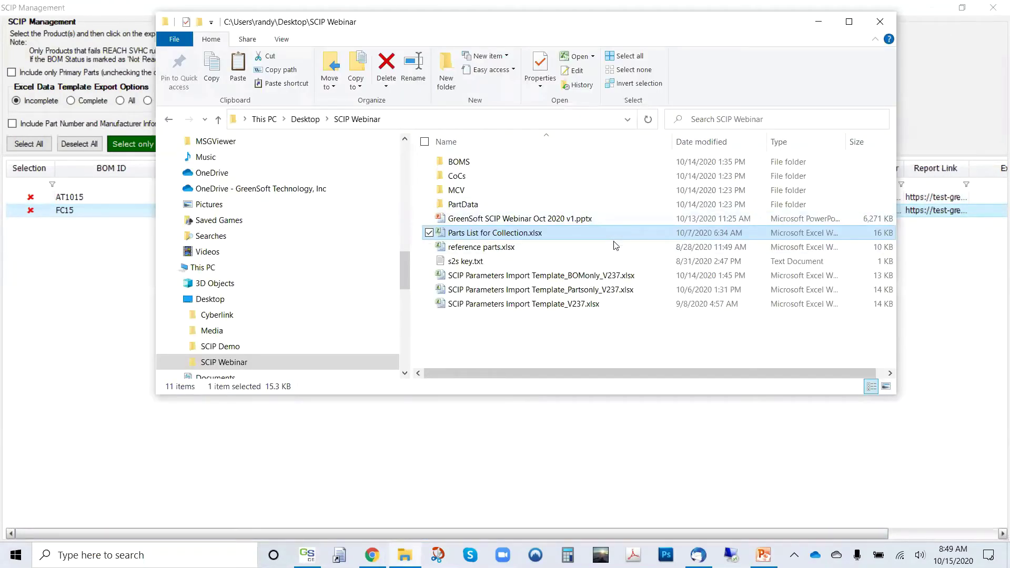
{"action": "left_click", "coordinate": [588, 278]}
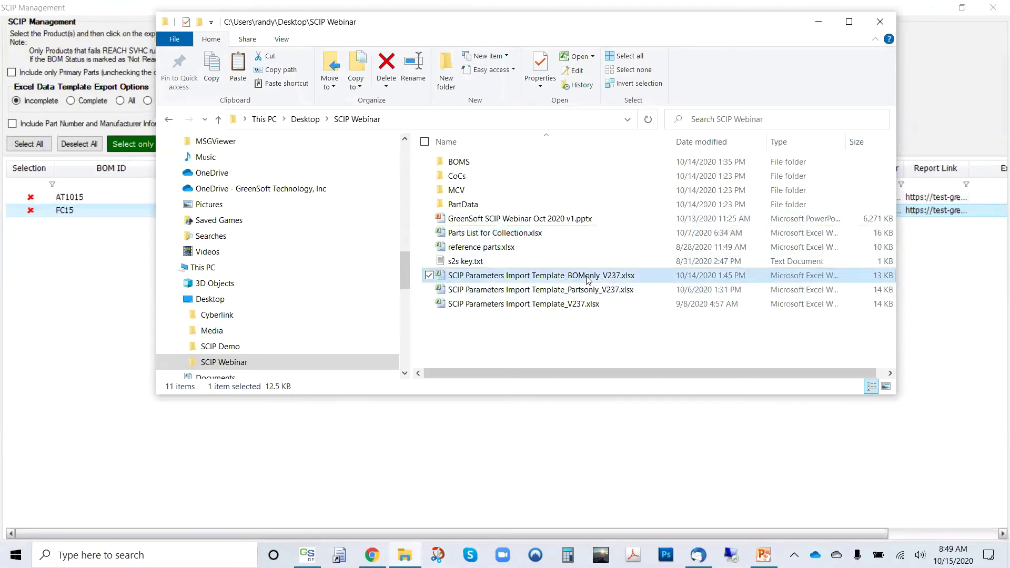
{"action": "double_click", "coordinate": [587, 278]}
Review the BOM ID in GDM and BOM Name for SCIP columns of the BOM SCIP Parameters sheet
{"action": "left_click_drag", "start_coordinate": [58, 152], "coordinate": [9, 551]}
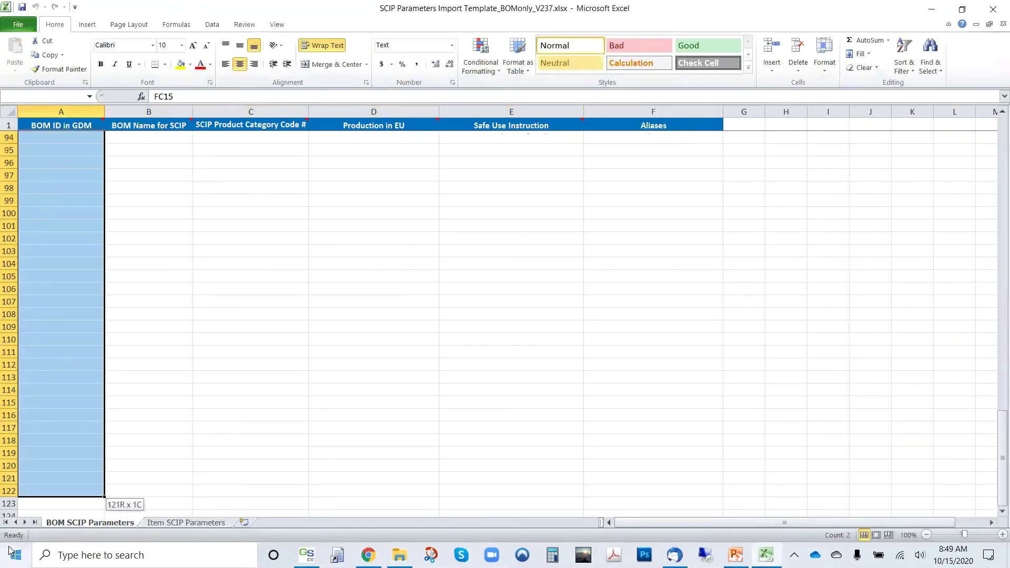
{"action": "scroll", "coordinate": [47, 507], "scroll_direction": "up", "scroll_amount": 20}
{"action": "left_click", "coordinate": [177, 457]}
{"action": "right_click", "coordinate": [177, 460]}
{"action": "left_click", "coordinate": [150, 142]}
{"action": "left_click_drag", "start_coordinate": [150, 145], "coordinate": [149, 389]}
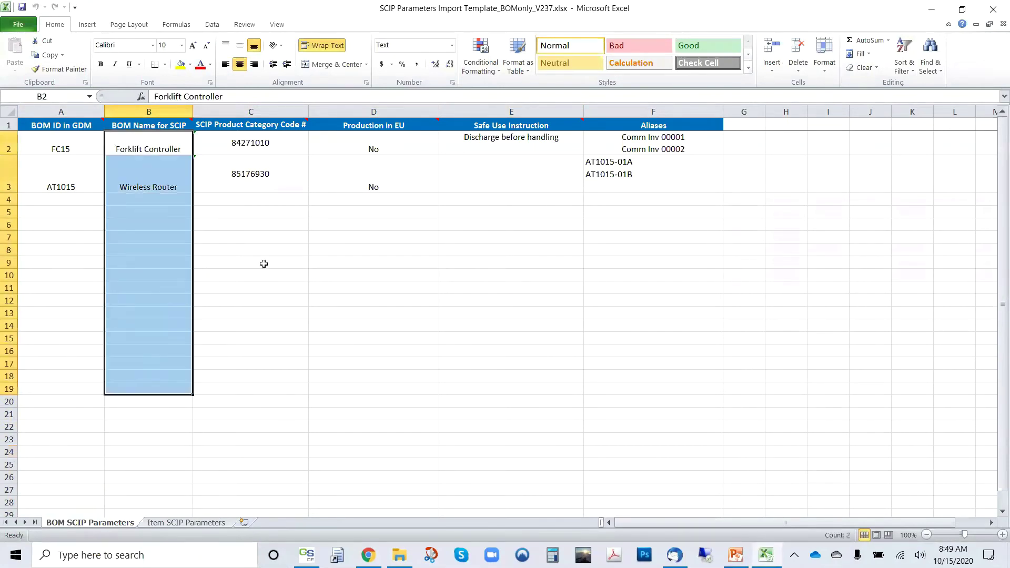
Review the product category code, Production in EU, Safe Use Instruction and Aliases columns for both products
{"action": "left_click_drag", "start_coordinate": [271, 140], "coordinate": [400, 414]}
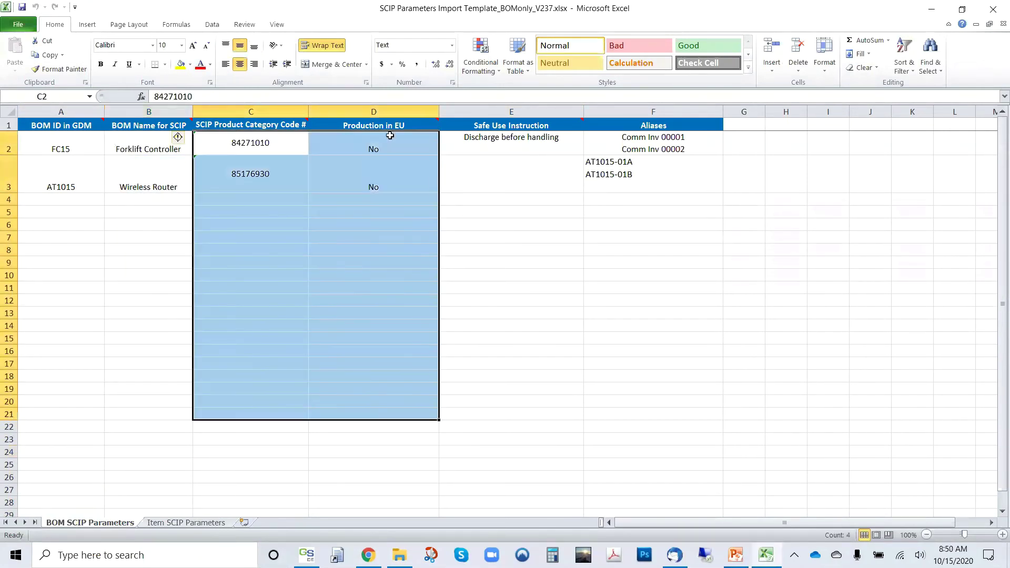
{"action": "left_click_drag", "start_coordinate": [390, 136], "coordinate": [379, 351]}
{"action": "left_click", "coordinate": [535, 152]}
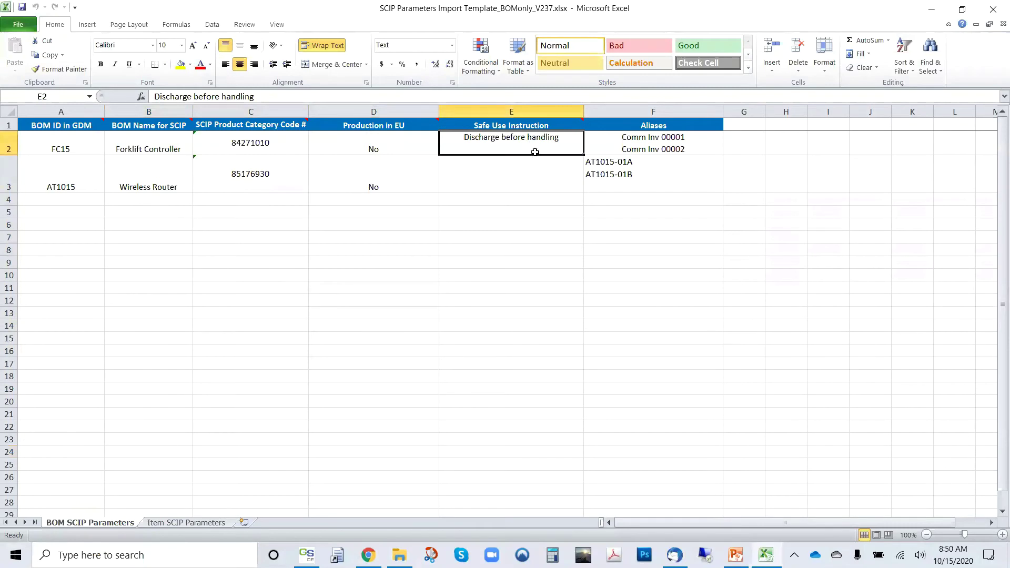
{"action": "left_click_drag", "start_coordinate": [684, 143], "coordinate": [666, 428]}
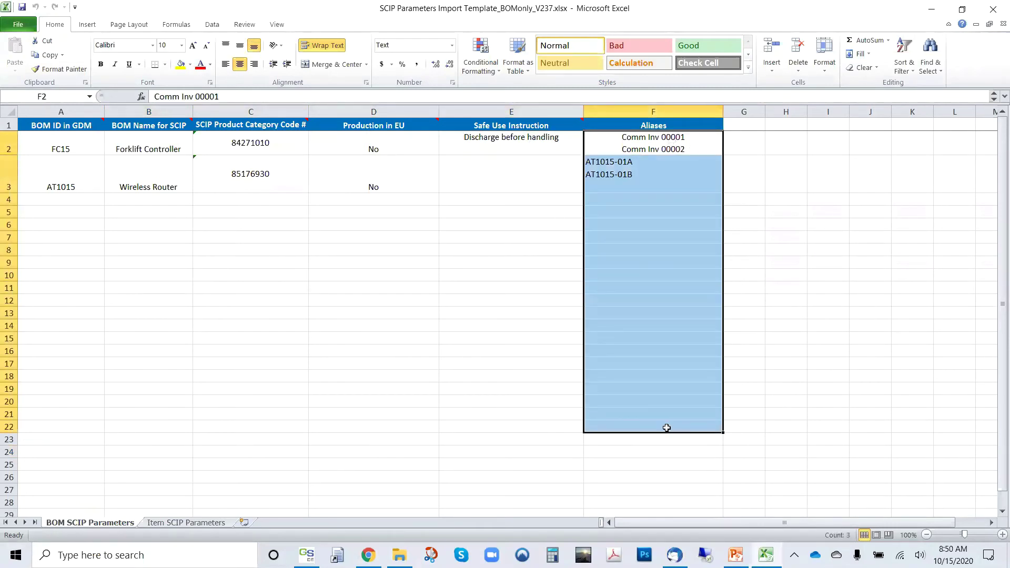
{"action": "left_click", "coordinate": [500, 348]}
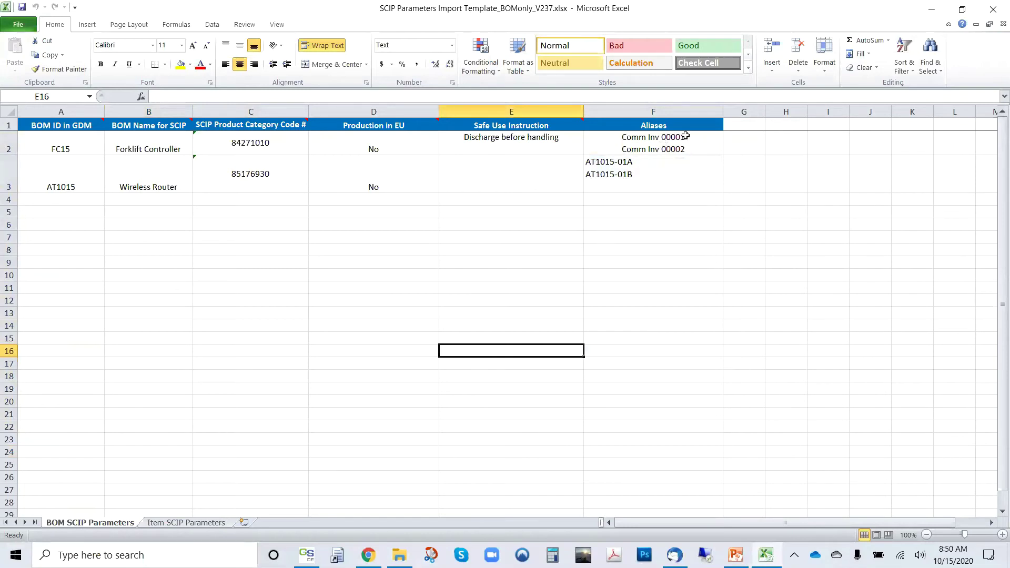
Examine the aliases entered for the Forklift Controller and the Wireless Router
{"action": "left_click", "coordinate": [707, 144]}
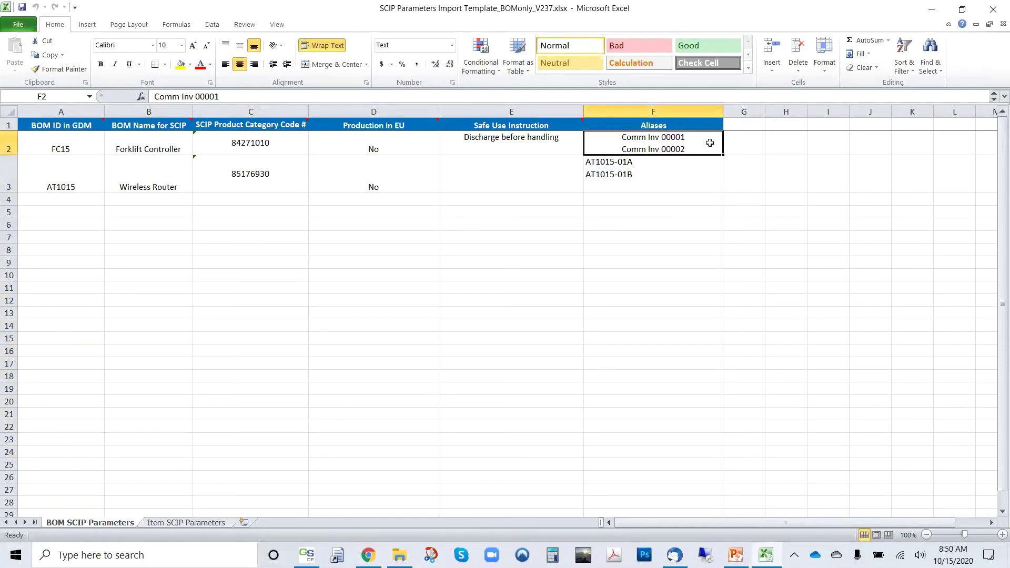
{"action": "left_click_drag", "start_coordinate": [714, 139], "coordinate": [683, 246]}
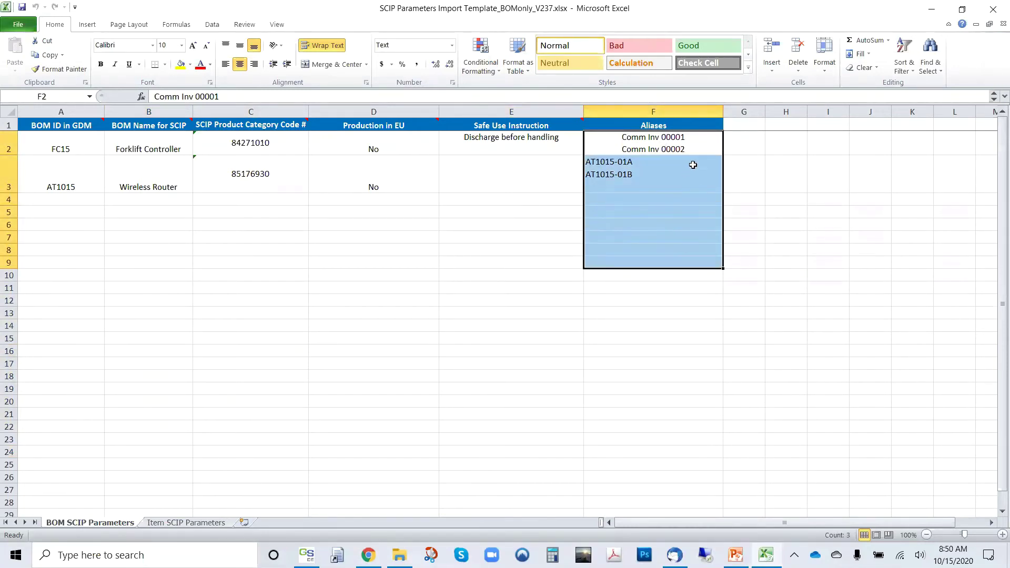
{"action": "left_click", "coordinate": [698, 143]}
{"action": "left_click_drag", "start_coordinate": [703, 143], "coordinate": [675, 274]}
{"action": "left_click", "coordinate": [675, 272]}
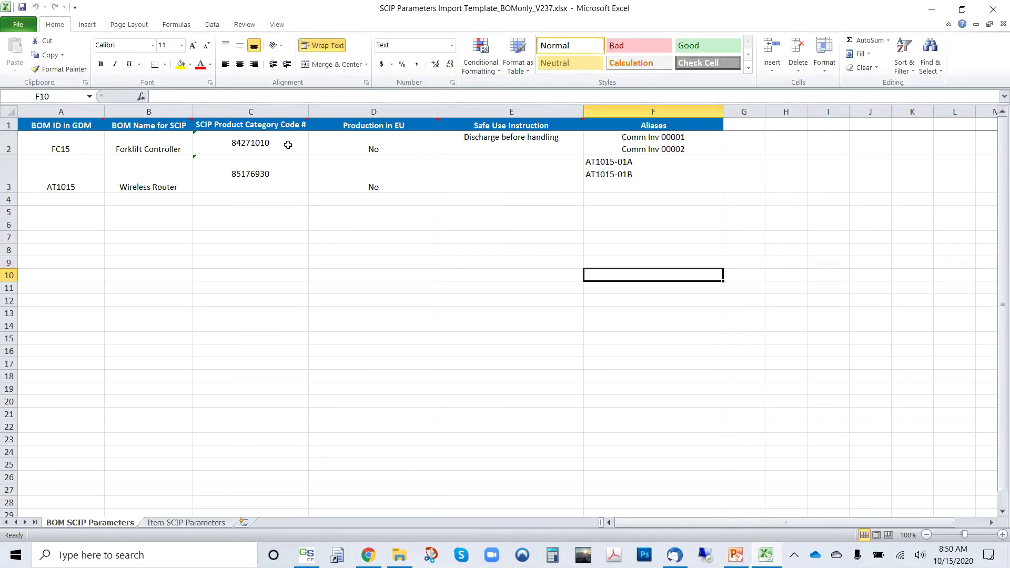
Recheck the category code and Production in EU columns, and close the workbook and its folder window
{"action": "left_click_drag", "start_coordinate": [269, 143], "coordinate": [254, 327]}
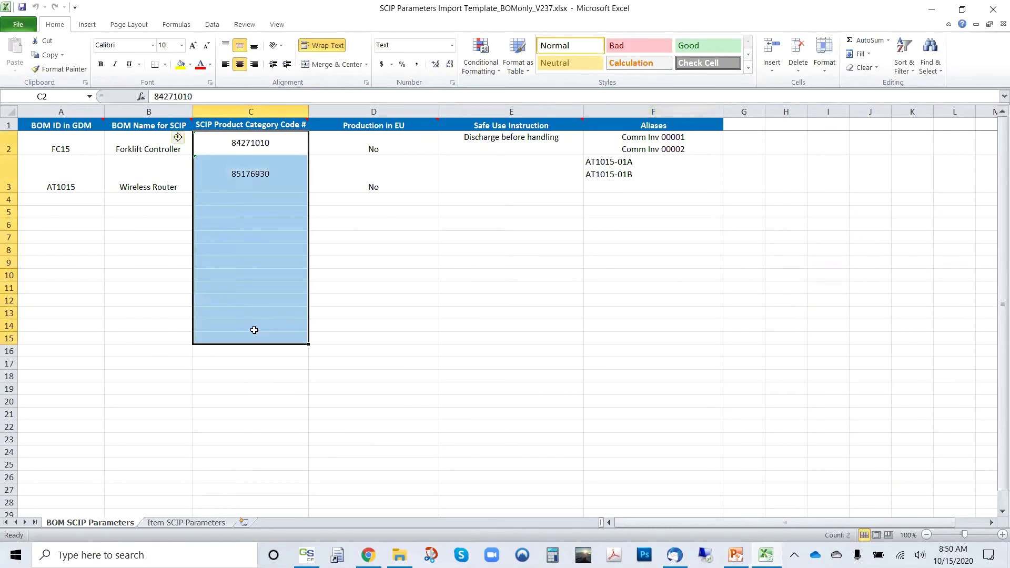
{"action": "left_click", "coordinate": [370, 283]}
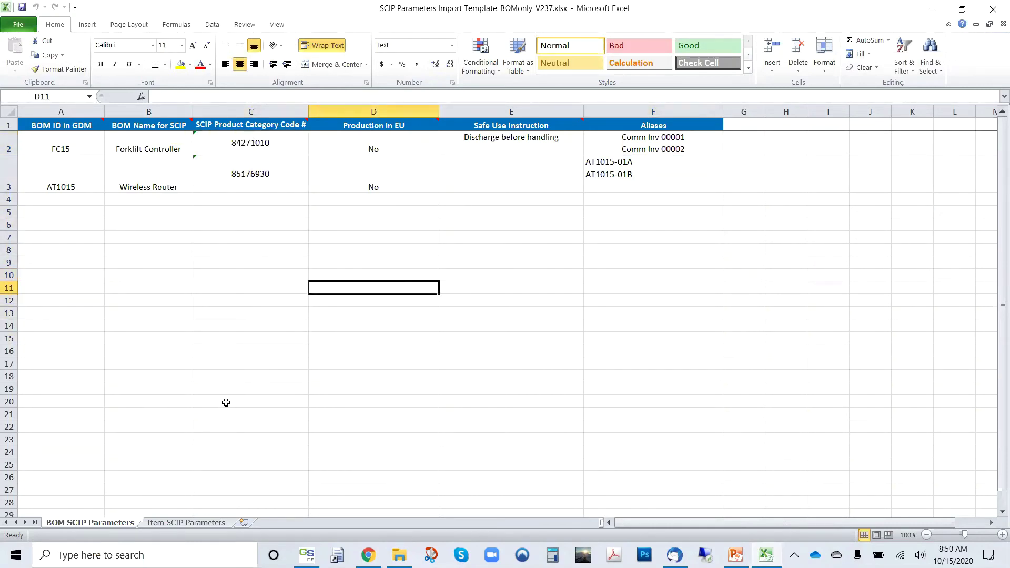
{"action": "left_click_drag", "start_coordinate": [407, 143], "coordinate": [401, 360]}
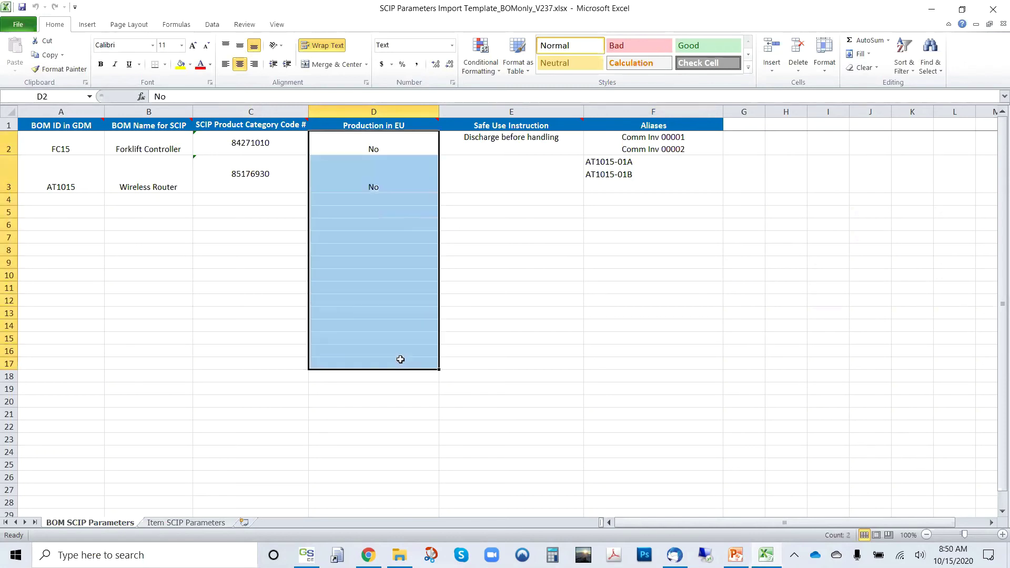
{"action": "left_click", "coordinate": [219, 308]}
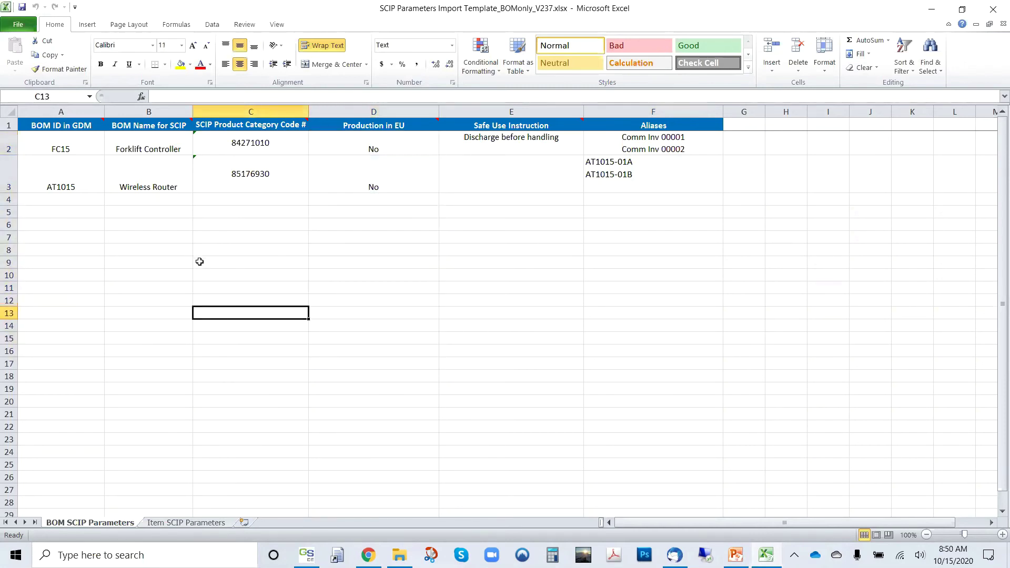
{"action": "left_click", "coordinate": [993, 9]}
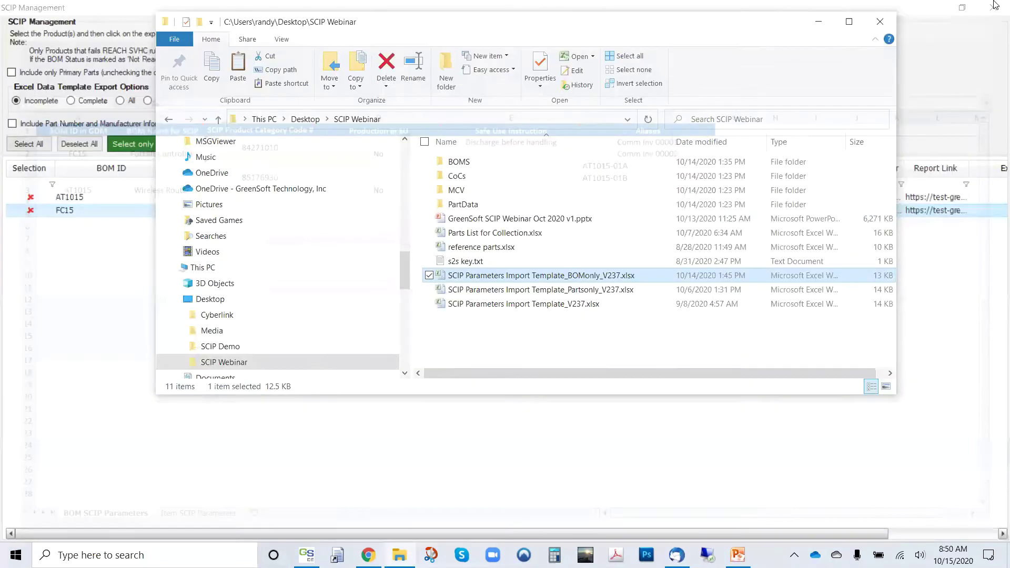
{"action": "key", "text": "alt+F4"}
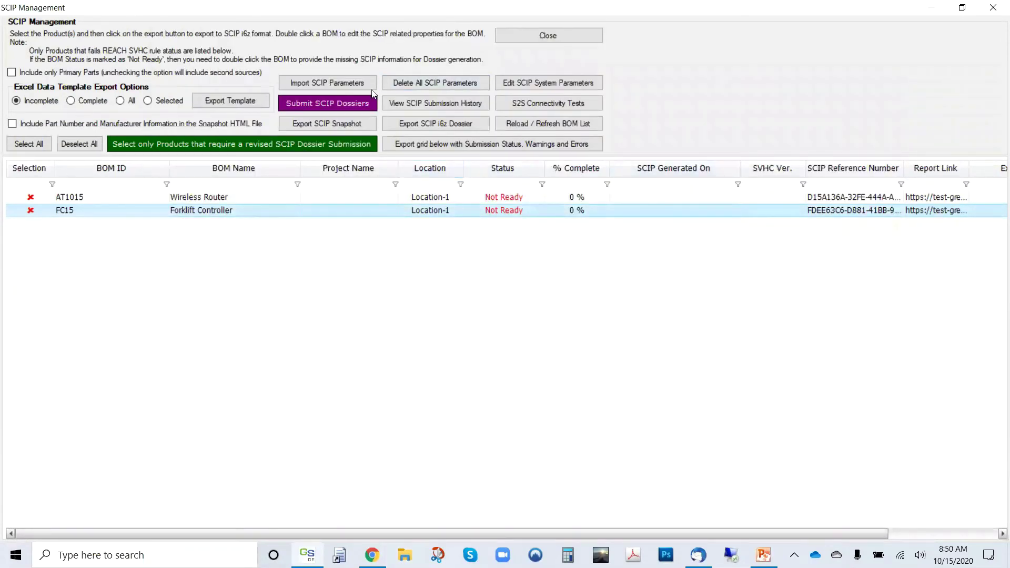
Import the SCIP parameters from the BOM version of the SCIP Parameters Import Template workbook in the SCIP Webinar folder
{"action": "left_click", "coordinate": [349, 88]}
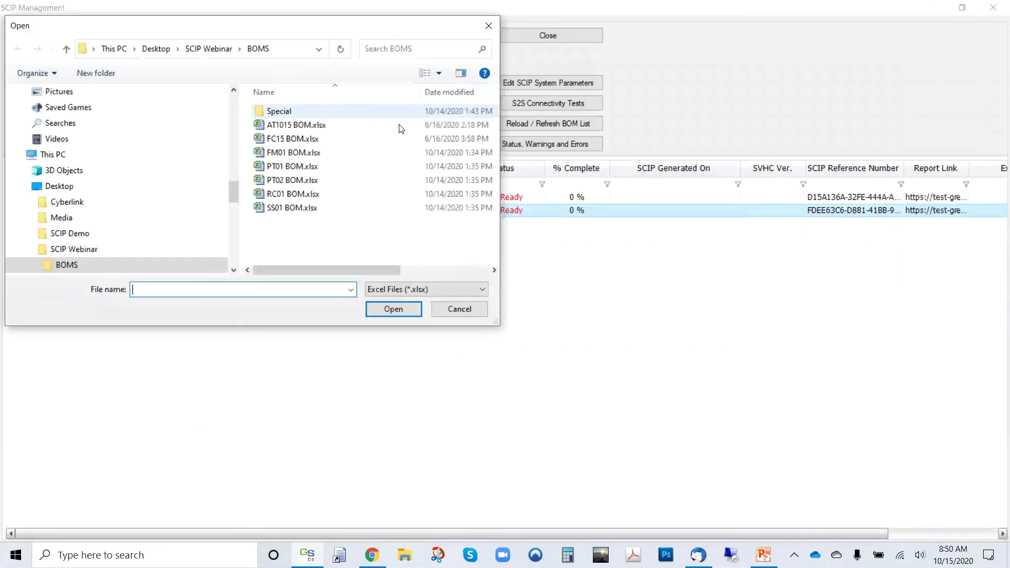
{"action": "left_click", "coordinate": [208, 48]}
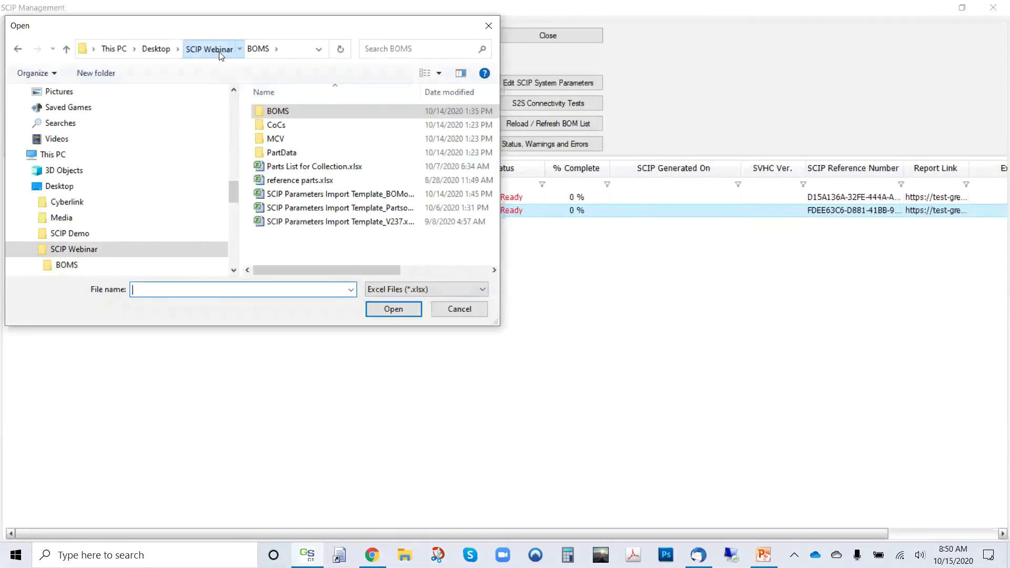
{"action": "double_click", "coordinate": [387, 194]}
{"action": "left_click", "coordinate": [559, 324]}
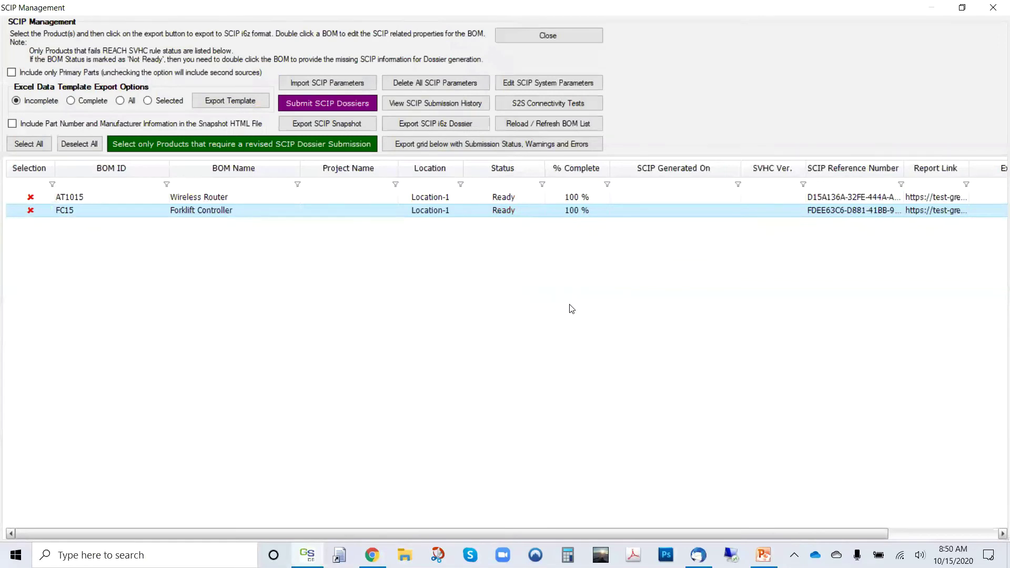
Select the Wireless Router (AT1015) and Forklift Controller (FC15) and submit their SCIP dossiers
{"action": "left_click", "coordinate": [30, 197]}
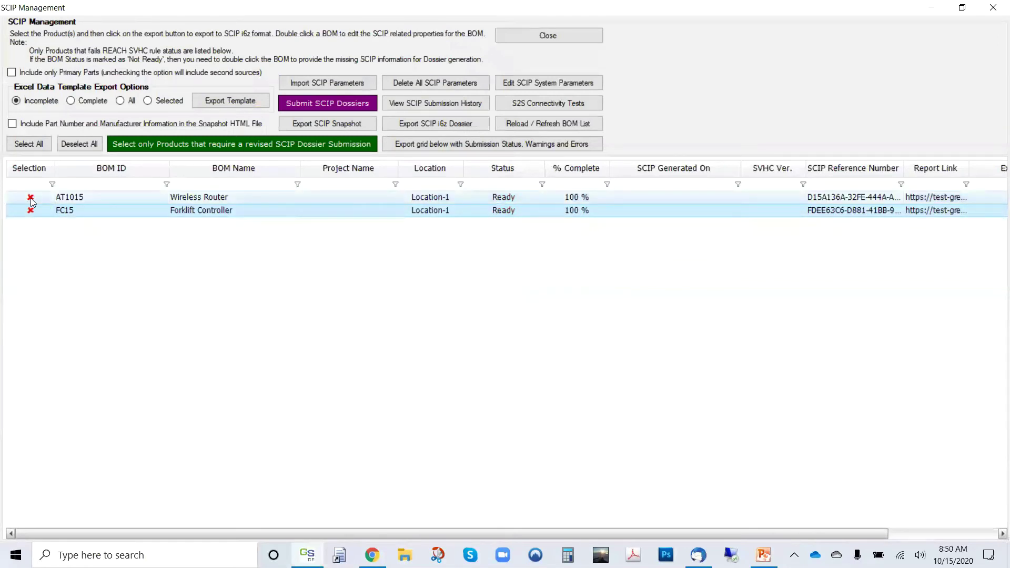
{"action": "left_click", "coordinate": [30, 210]}
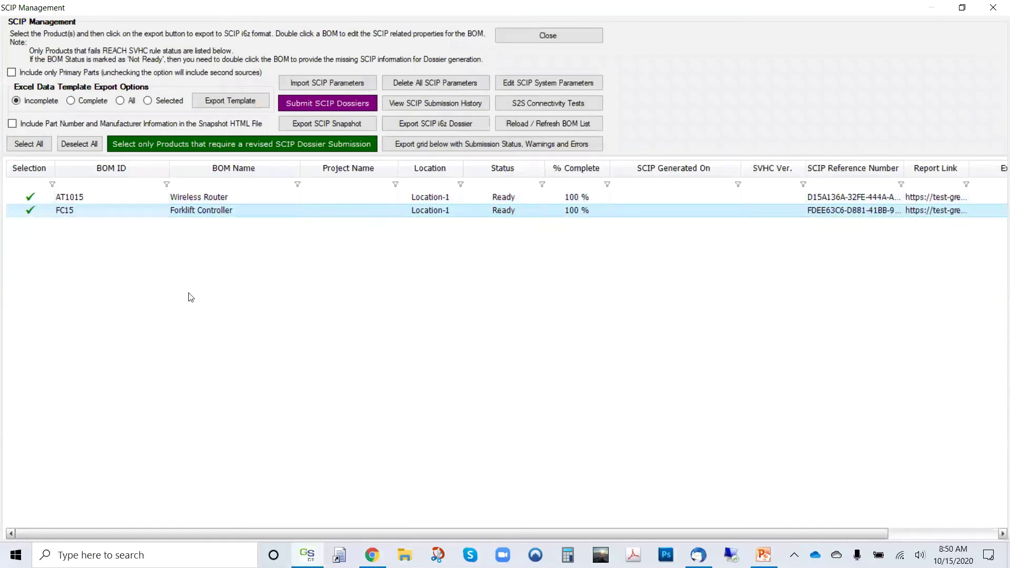
{"action": "left_click", "coordinate": [308, 105]}
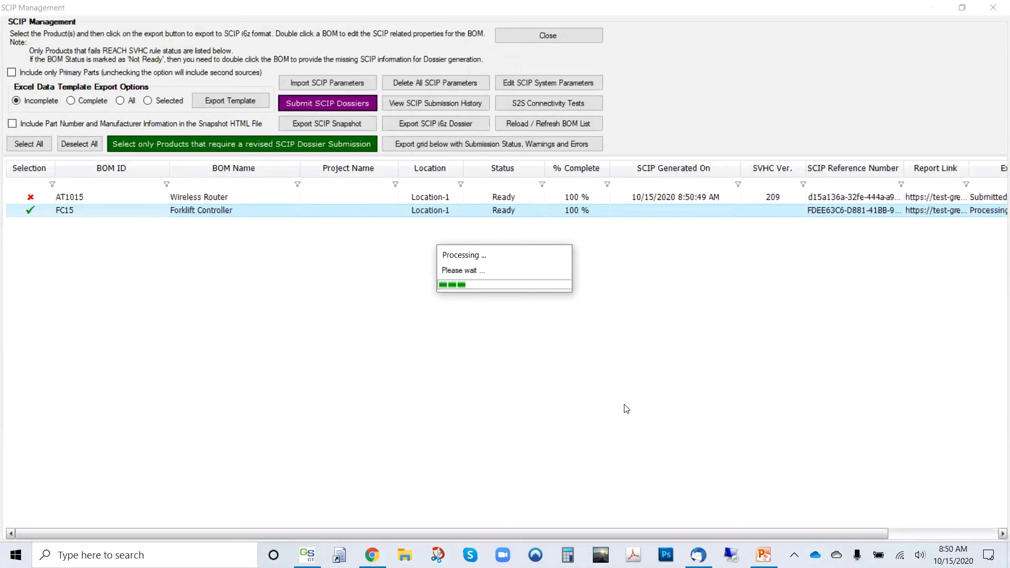
{"action": "left_click", "coordinate": [607, 324]}
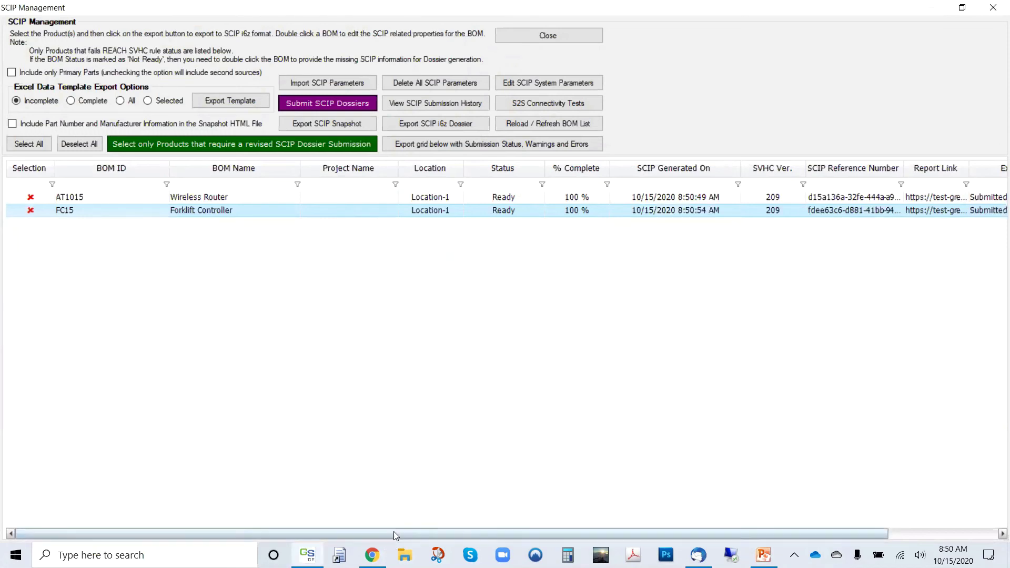
Check the Export/Submission Status column, open the Wireless Router's report link in the browser, and inspect the report's web address
{"action": "scroll", "coordinate": [736, 263], "scroll_direction": "right", "scroll_amount": 3}
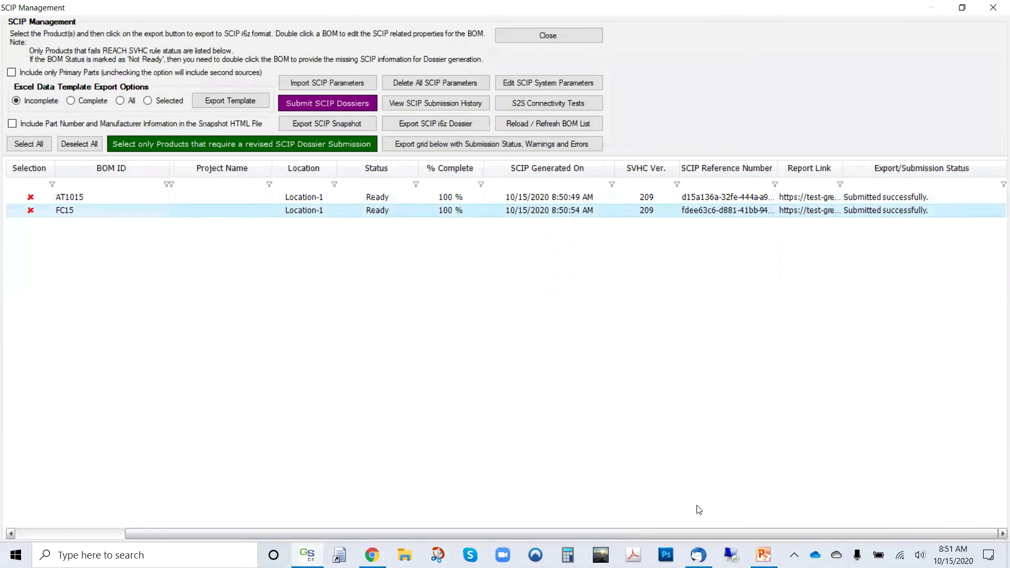
{"action": "left_click", "coordinate": [807, 198]}
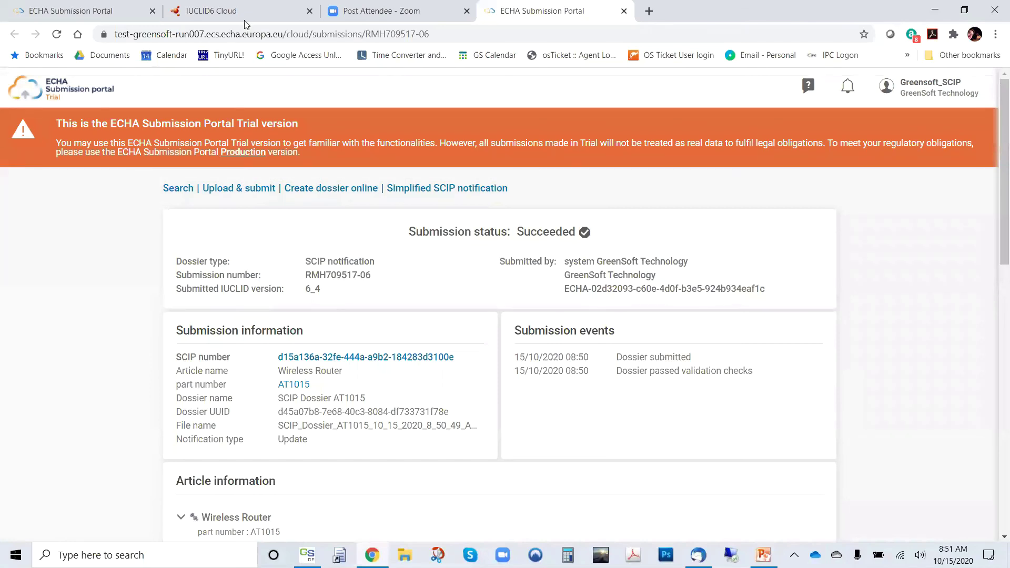
{"action": "left_click_drag", "start_coordinate": [477, 34], "coordinate": [75, 55]}
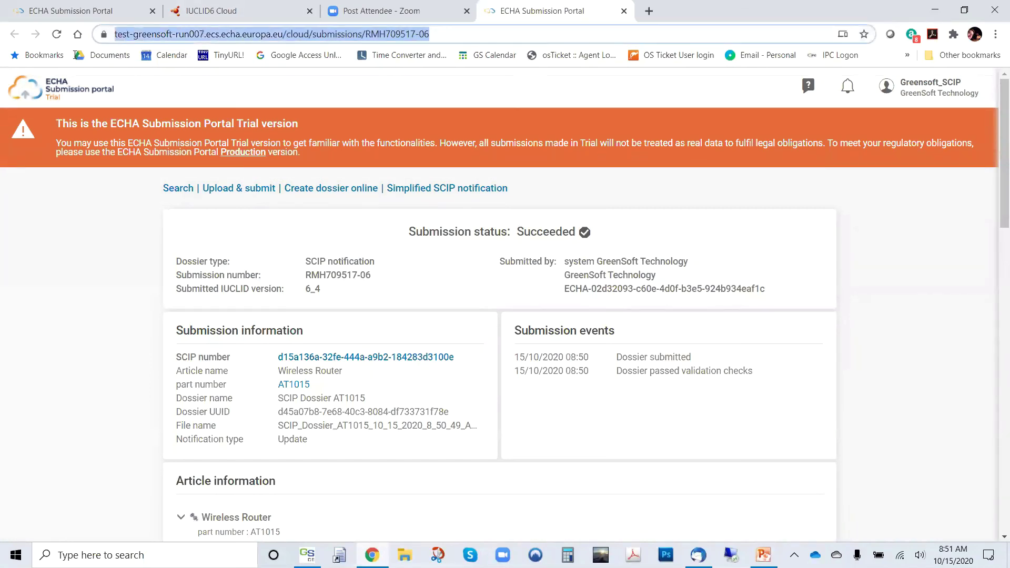
{"action": "left_click", "coordinate": [70, 341]}
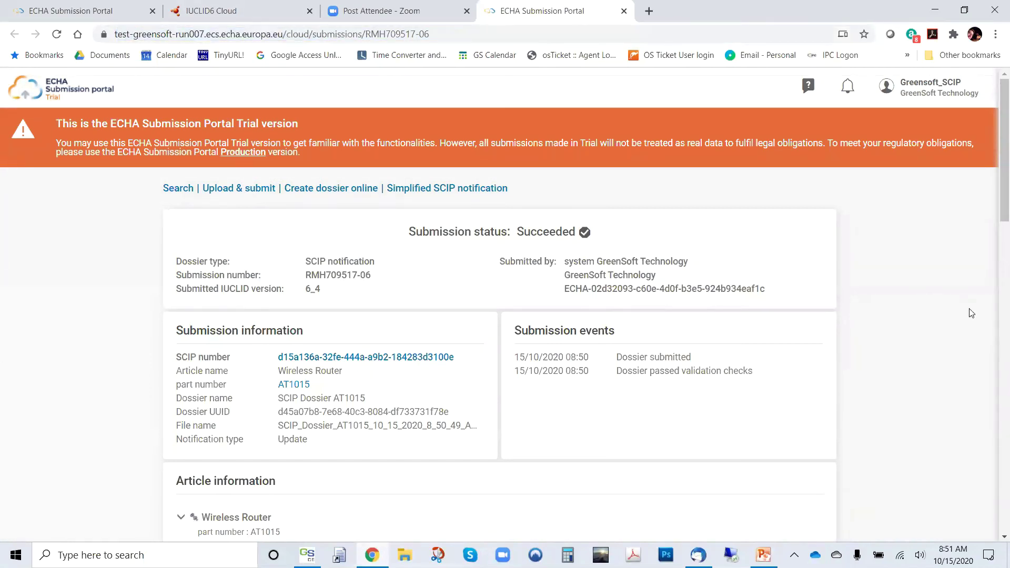
Review the submission status, submission number and SCIP number in the Wireless Router's ECHA submission report
{"action": "scroll", "coordinate": [896, 318], "scroll_direction": "down", "scroll_amount": 1}
{"action": "scroll", "coordinate": [895, 318], "scroll_direction": "up", "scroll_amount": 1}
{"action": "left_click_drag", "start_coordinate": [576, 232], "coordinate": [517, 231]}
{"action": "scroll", "coordinate": [794, 300], "scroll_direction": "down", "scroll_amount": 8}
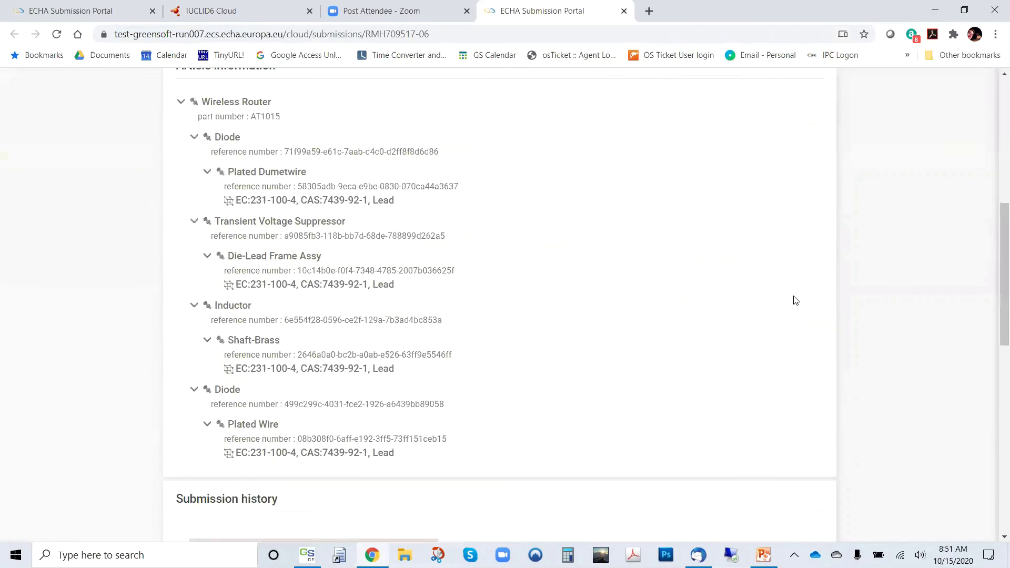
{"action": "scroll", "coordinate": [793, 299], "scroll_direction": "up", "scroll_amount": 8}
{"action": "left_click_drag", "start_coordinate": [391, 278], "coordinate": [305, 285]}
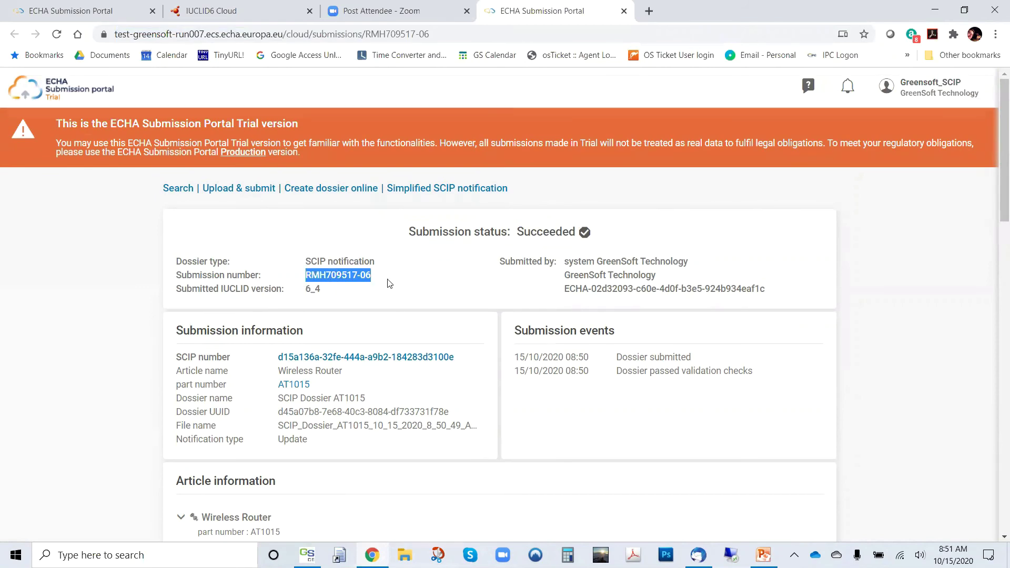
{"action": "scroll", "coordinate": [413, 289], "scroll_direction": "down", "scroll_amount": 2}
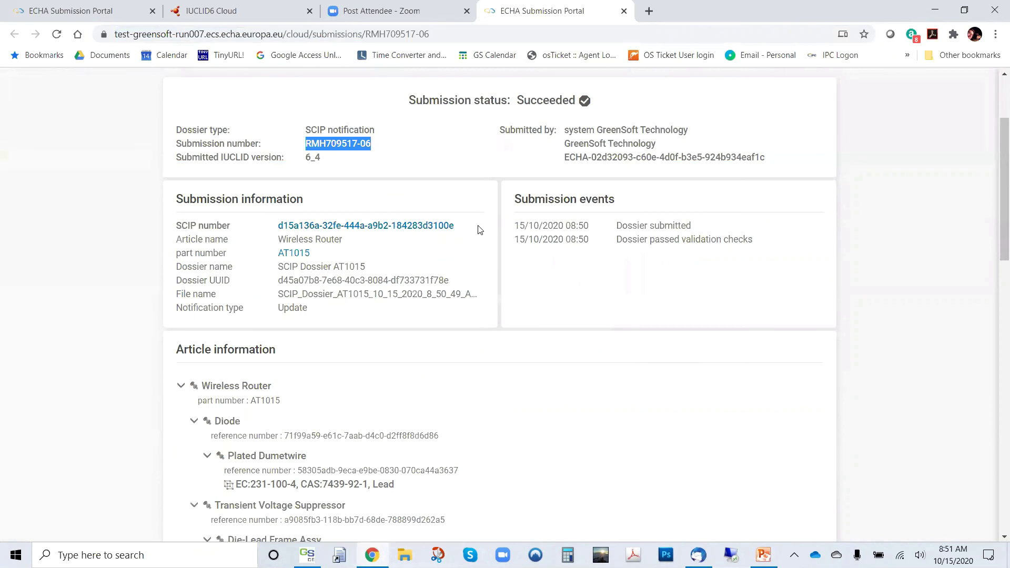
{"action": "left_click_drag", "start_coordinate": [473, 227], "coordinate": [276, 227]}
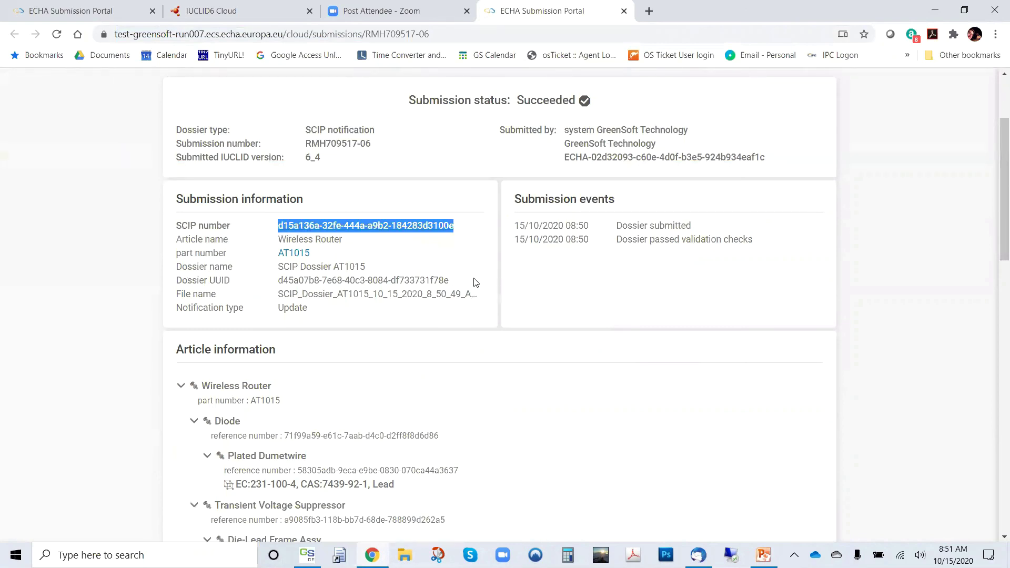
{"action": "left_click", "coordinate": [429, 393]}
Examine the reference numbers of the first Diode, the Plated Dumetwire and the Transient Voltage Suppressor under Article information
{"action": "scroll", "coordinate": [430, 390], "scroll_direction": "down", "scroll_amount": 5}
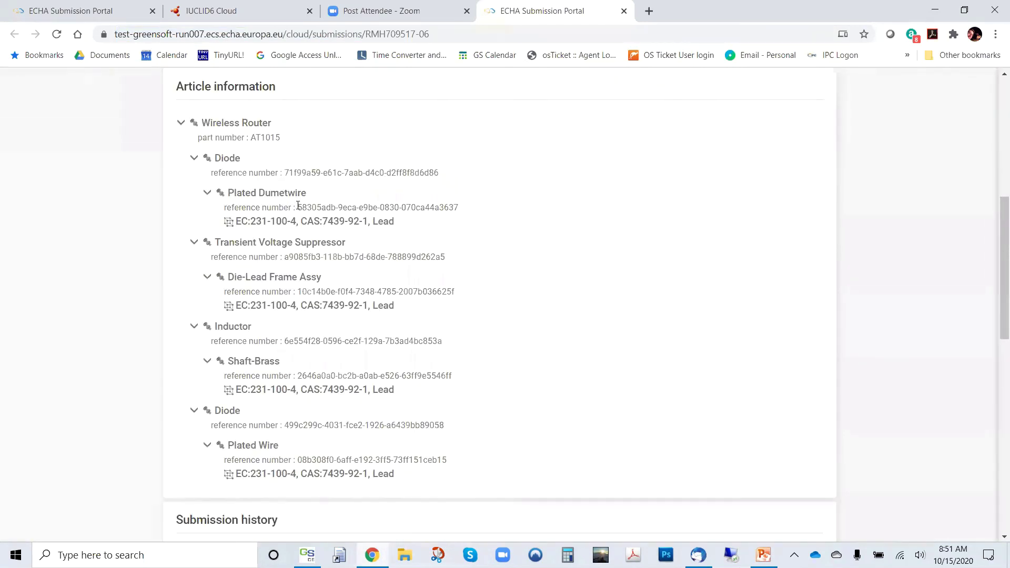
{"action": "left_click_drag", "start_coordinate": [448, 176], "coordinate": [209, 174]}
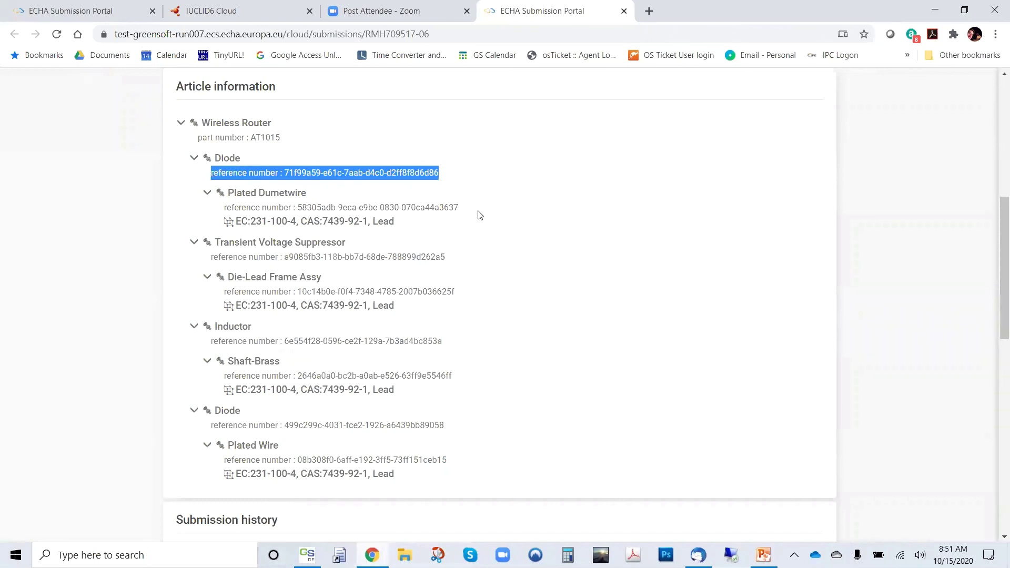
{"action": "left_click_drag", "start_coordinate": [478, 211], "coordinate": [430, 207]}
{"action": "left_click_drag", "start_coordinate": [471, 258], "coordinate": [213, 255]}
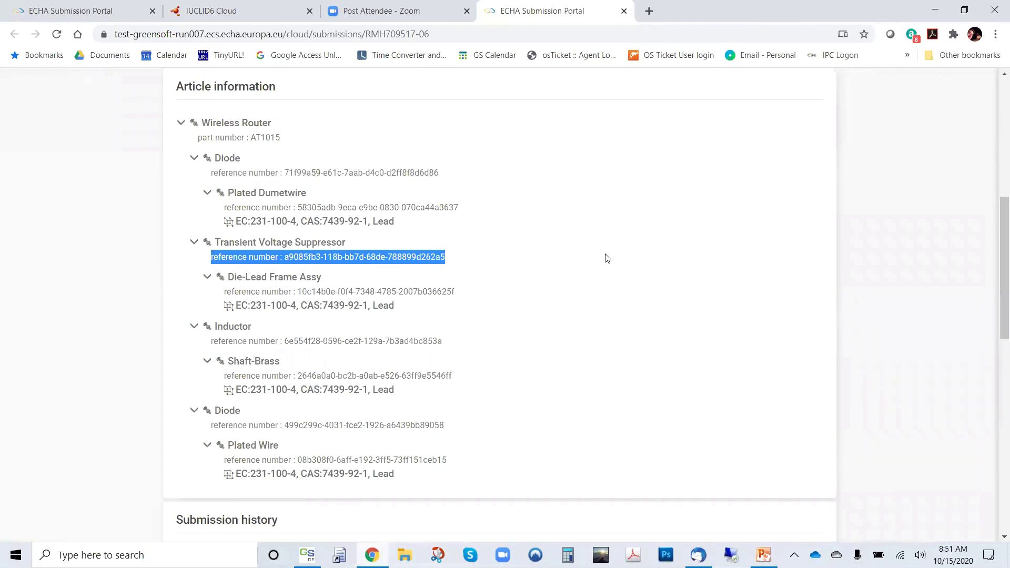
{"action": "left_click", "coordinate": [444, 257]}
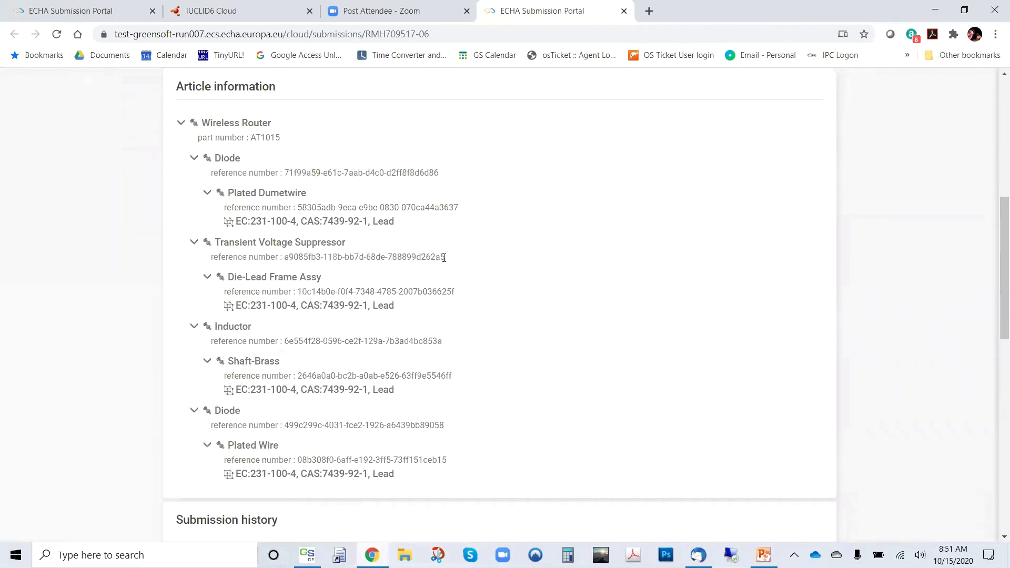
{"action": "left_click_drag", "start_coordinate": [458, 261], "coordinate": [284, 258]}
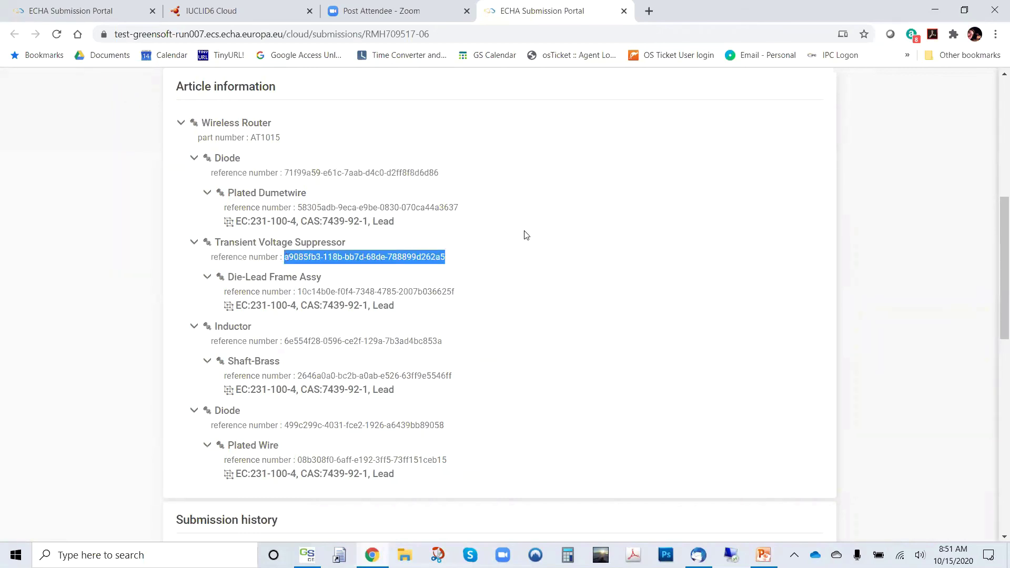